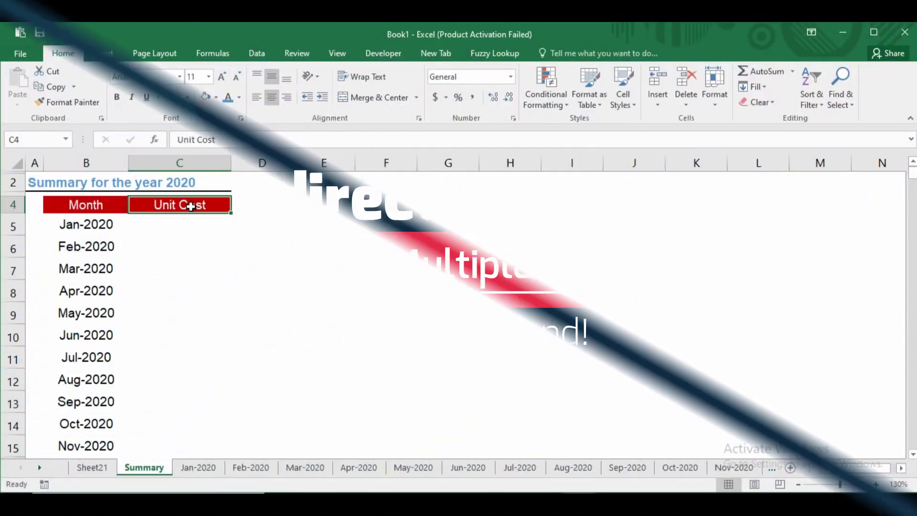
Step: Look over the product details on the Jan-2020, Feb-2020 and Mar-2020 sheets
click(198, 467)
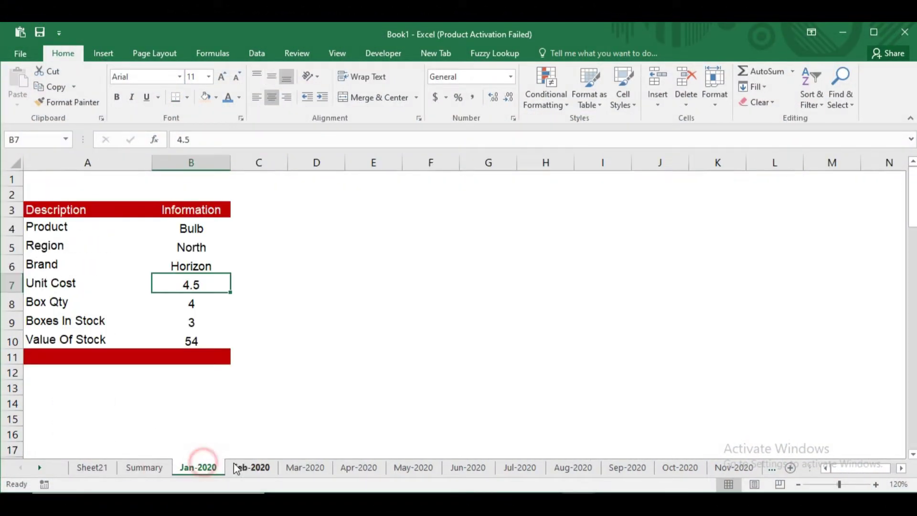
click(243, 467)
click(293, 467)
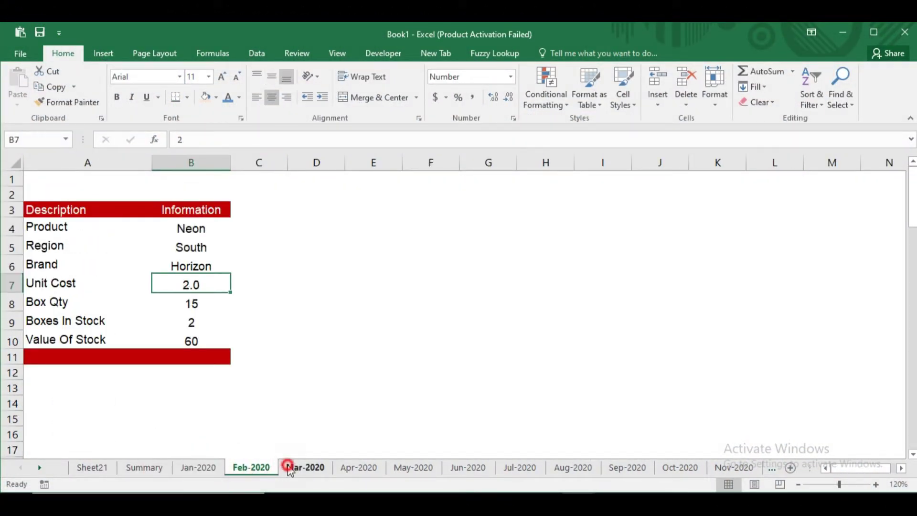
click(144, 467)
Step: Review the Summary month list Jan-2020 to Dec-2020 and the C4 Unit Cost header against the month sheets
drag(98, 224, 92, 452)
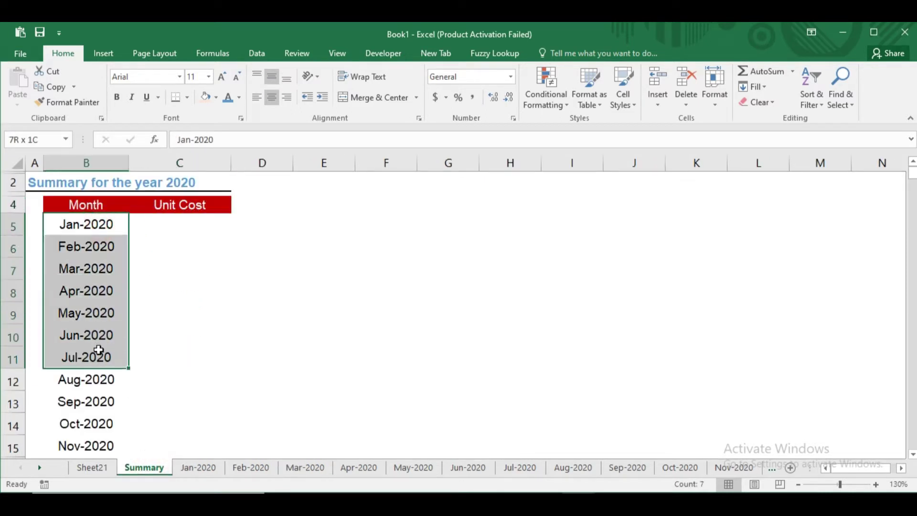
click(116, 221)
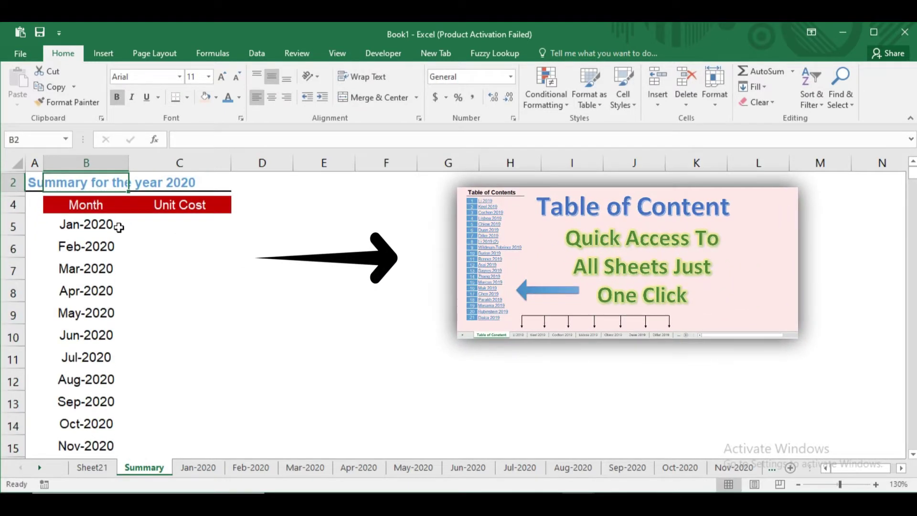
click(94, 220)
key(ctrl+shift+Down)
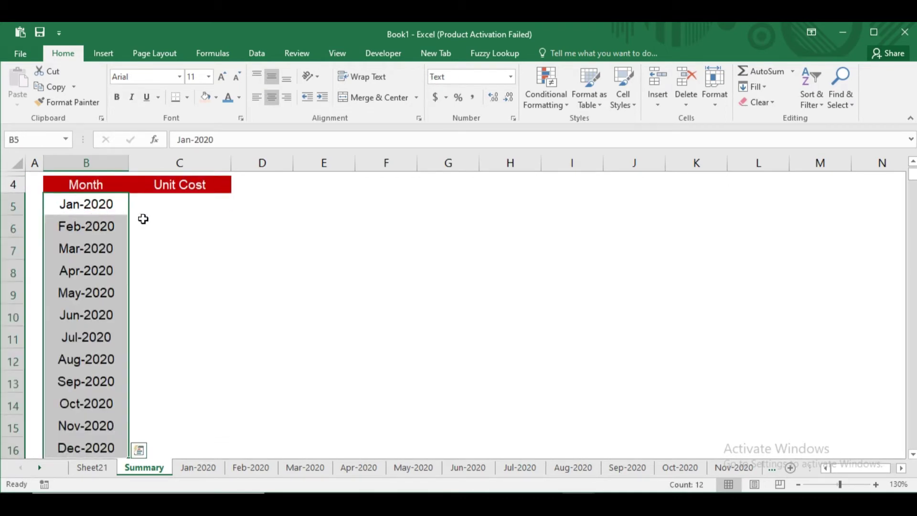
click(143, 219)
scroll(143, 219, up, 1)
click(180, 206)
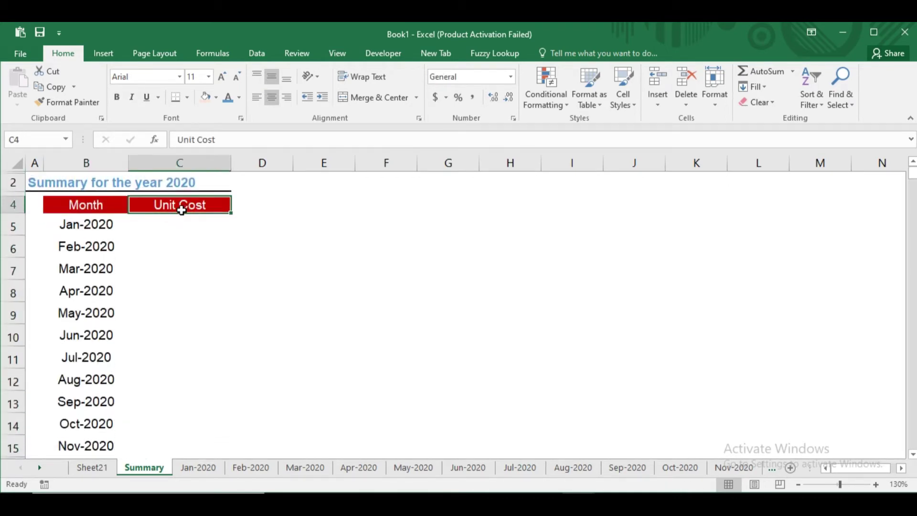
click(197, 467)
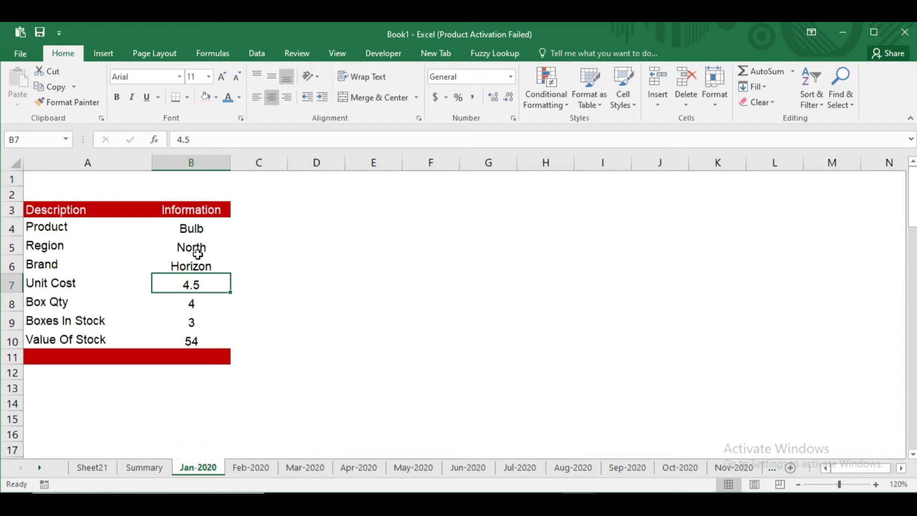
click(252, 467)
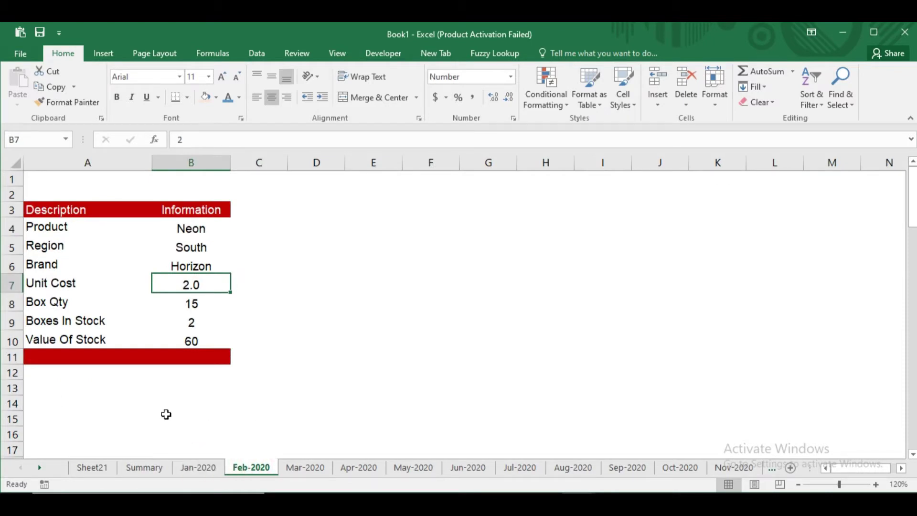
click(162, 468)
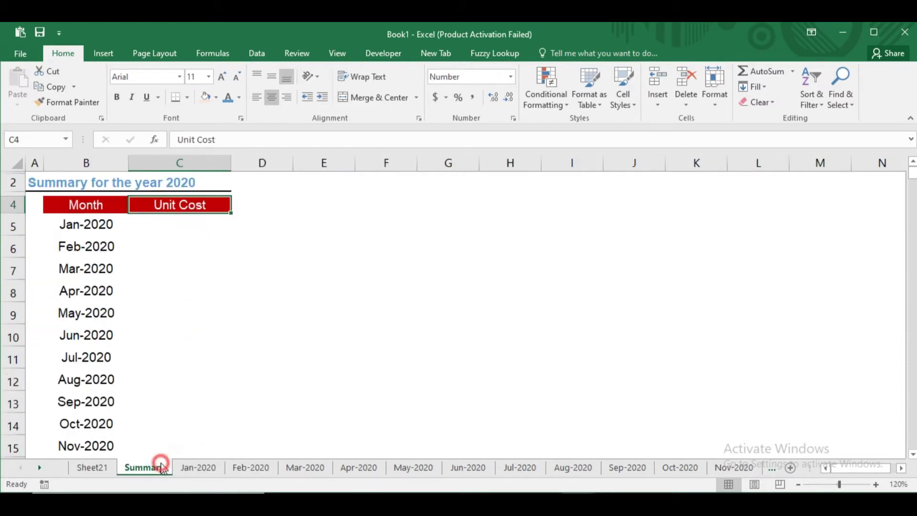
Step: Start a VLOOKUP in C5 using C4 as the lookup value
click(188, 220)
text(=vl)
key(Tab)
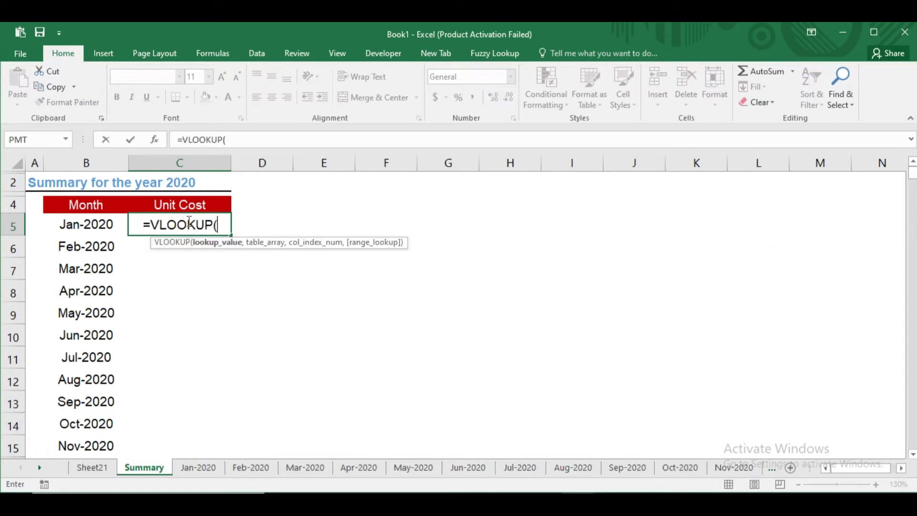
click(158, 207)
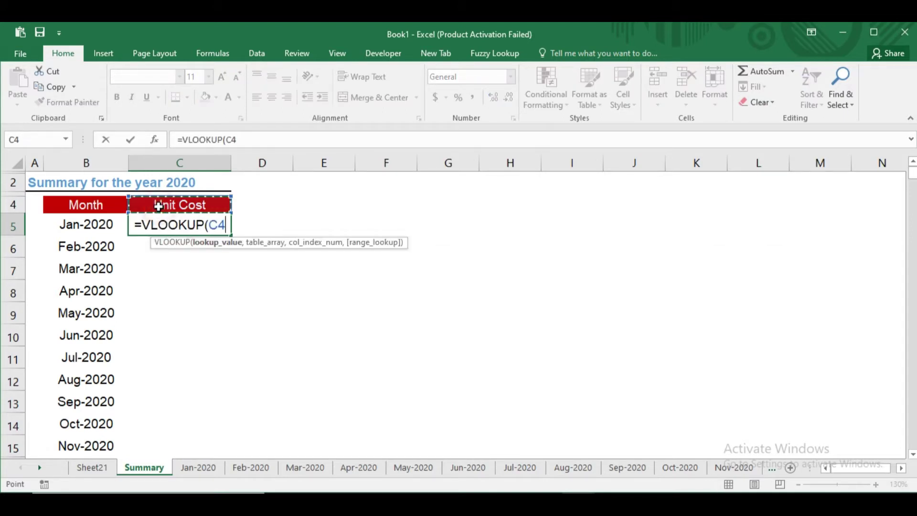
text(,)
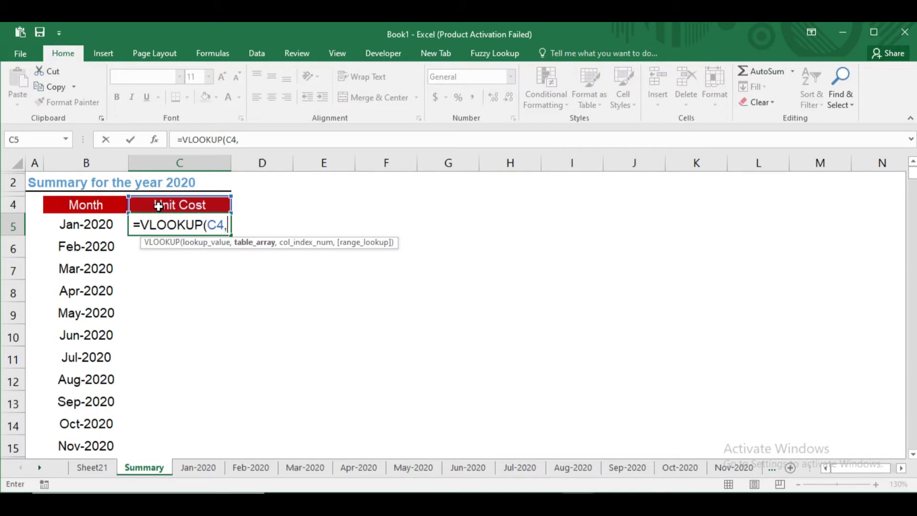
Step: Finish it with 'Jan-2020'!A3:B11, column 2 and exact match 0, returning 4.5
click(186, 466)
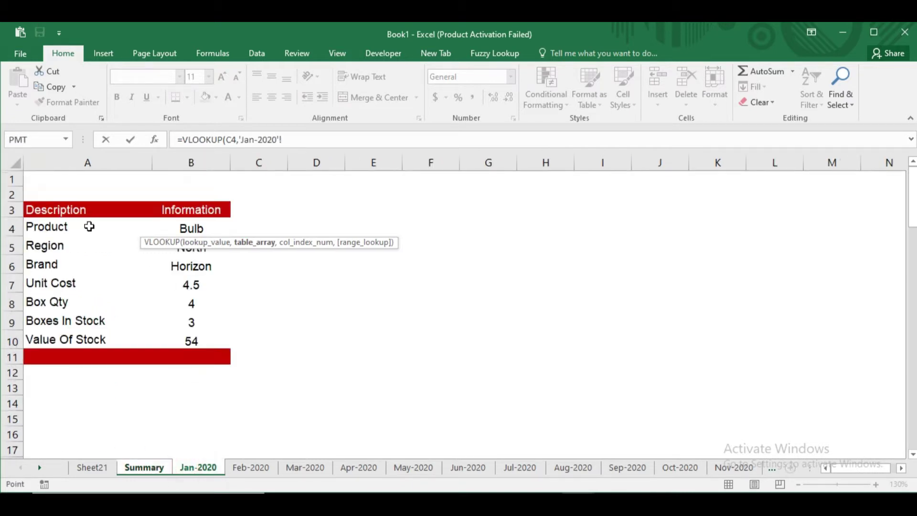
mouse_move(71, 210)
mouse_down()
mouse_move(191, 282)
mouse_move(192, 356)
mouse_up()
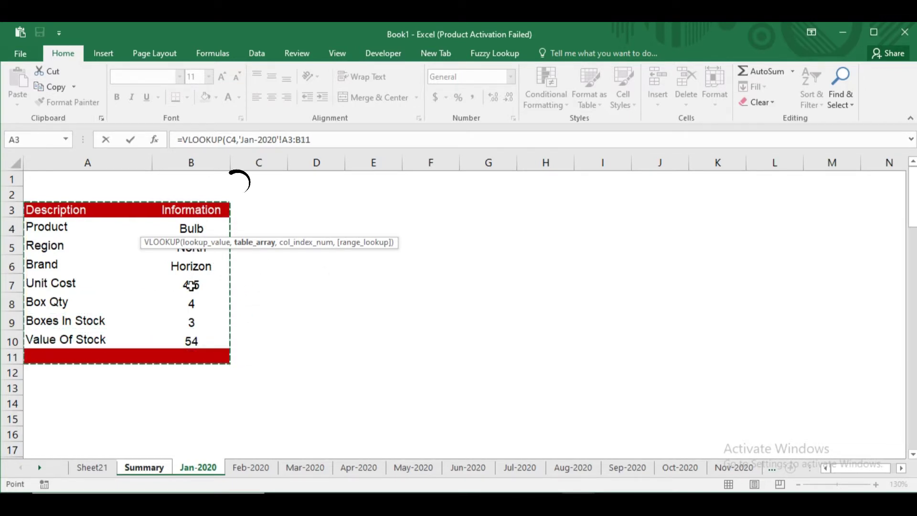
text(,)
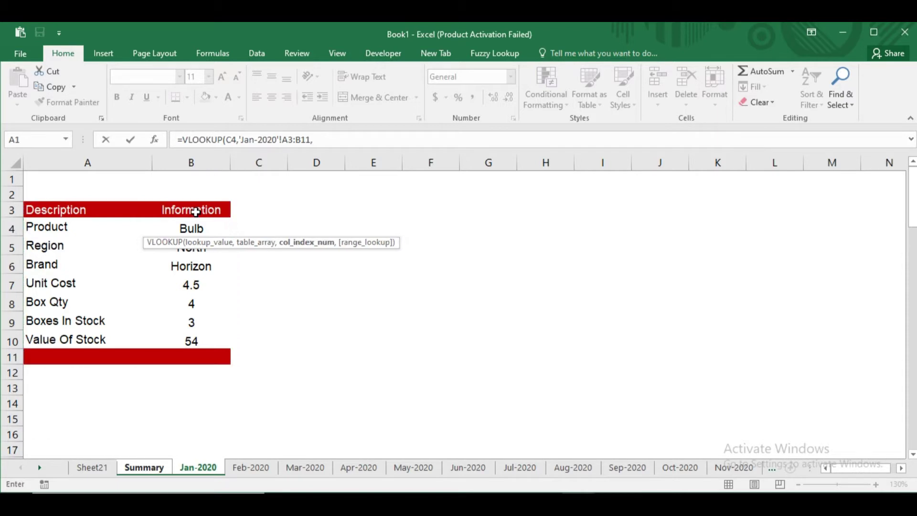
text(2,)
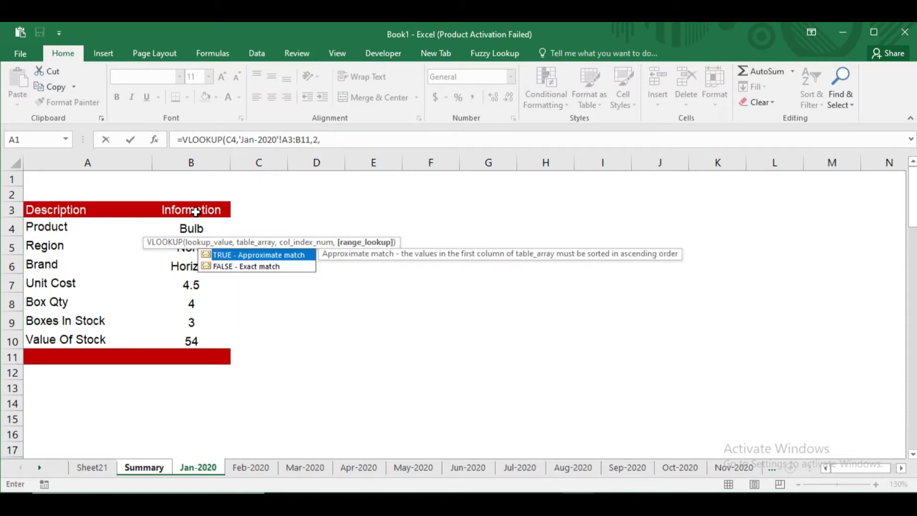
key(Down)
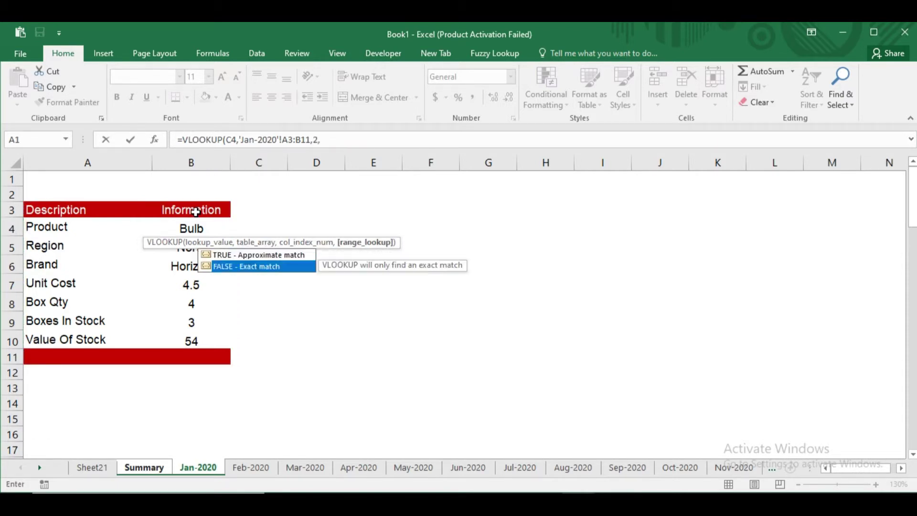
key(Up)
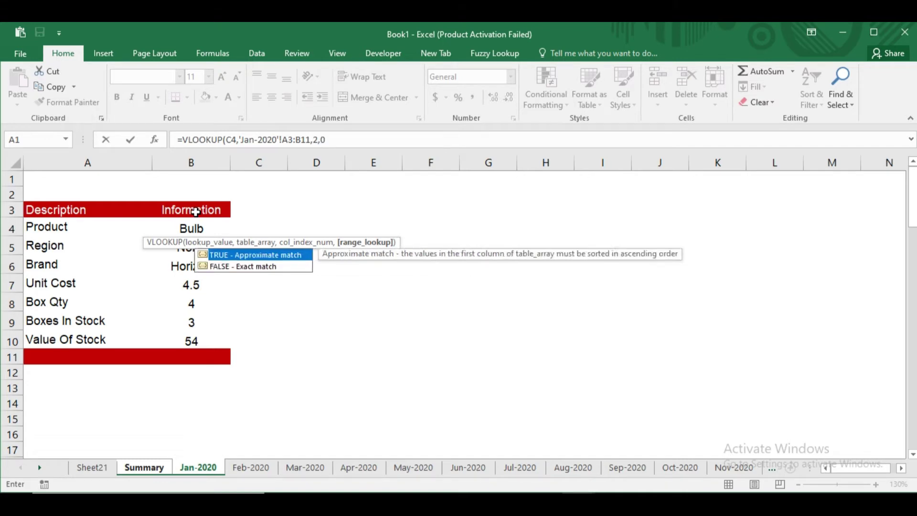
text(0))
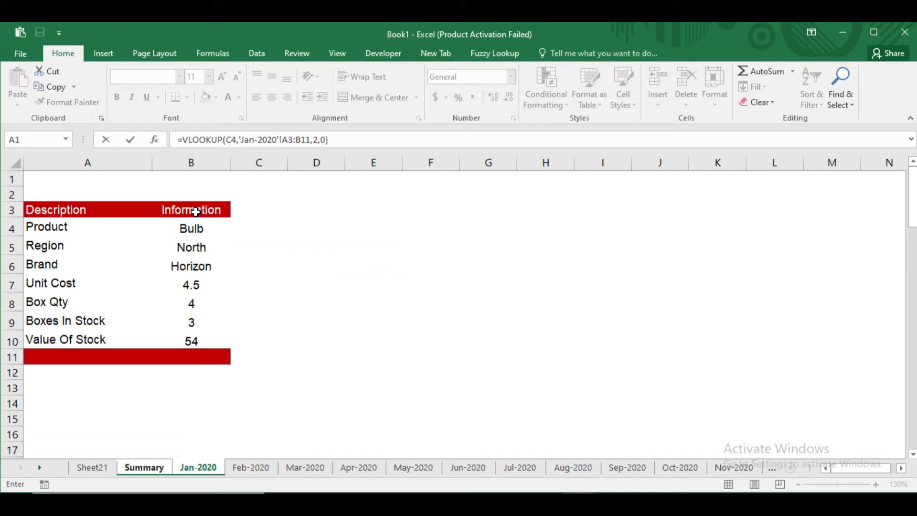
key(Return)
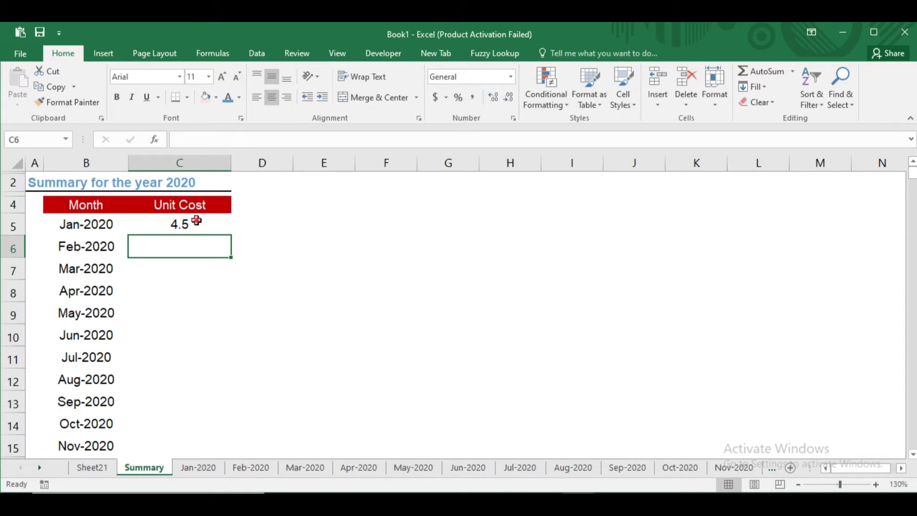
click(196, 220)
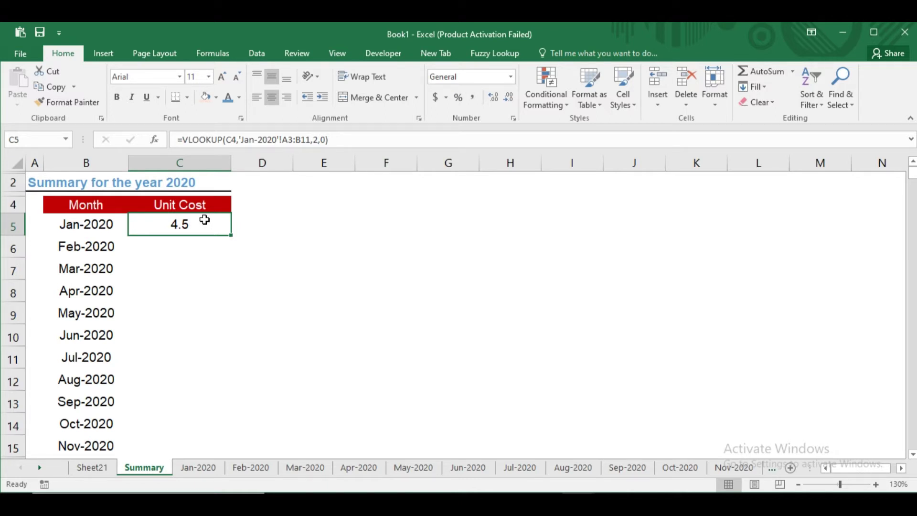
drag(89, 228, 81, 443)
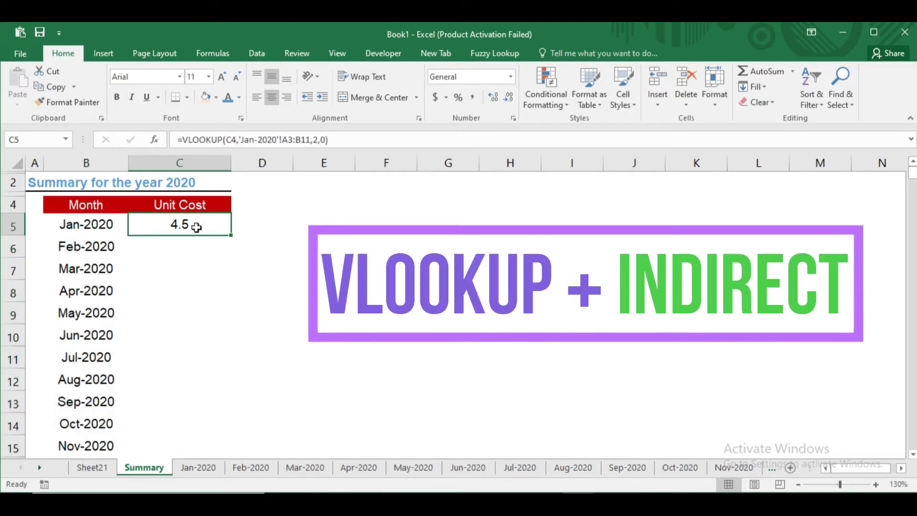
click(186, 243)
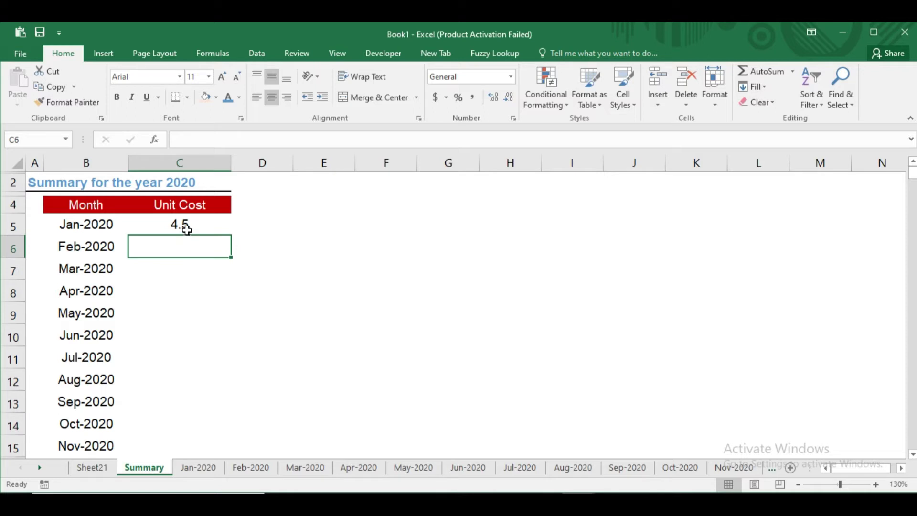
click(185, 225)
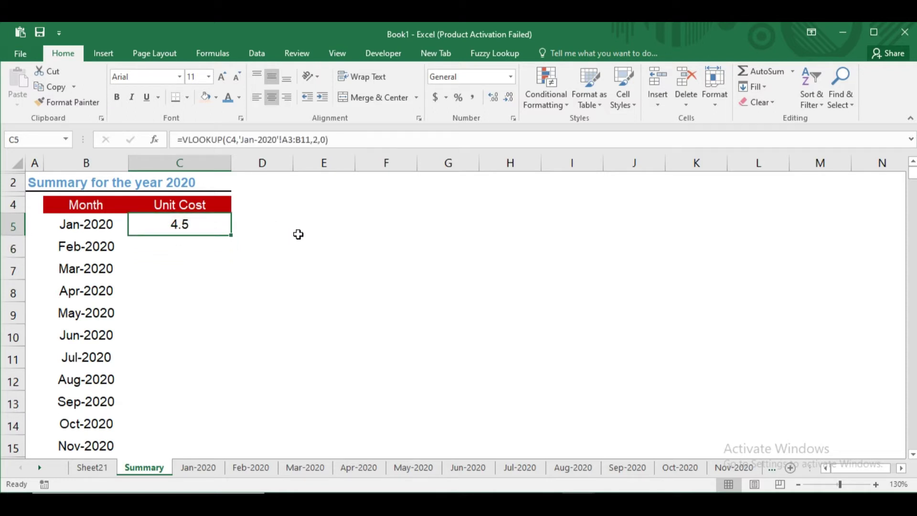
click(332, 233)
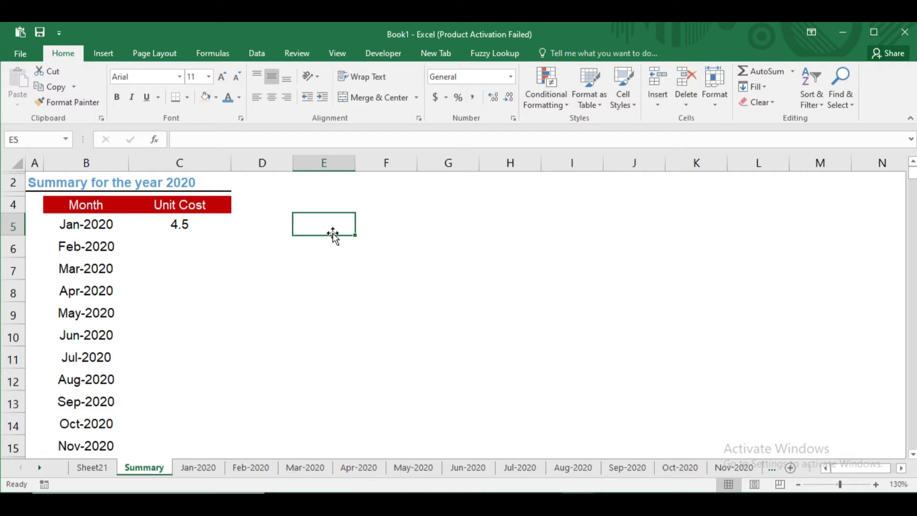
Step: Enter =INDIRECT("A2") in E5 to return the Summary title
click(332, 232)
text(=)
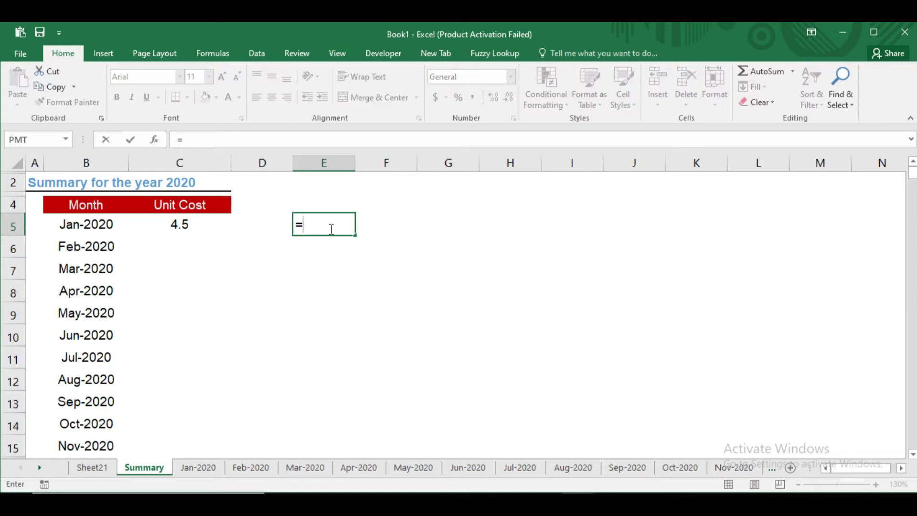
text(INDI)
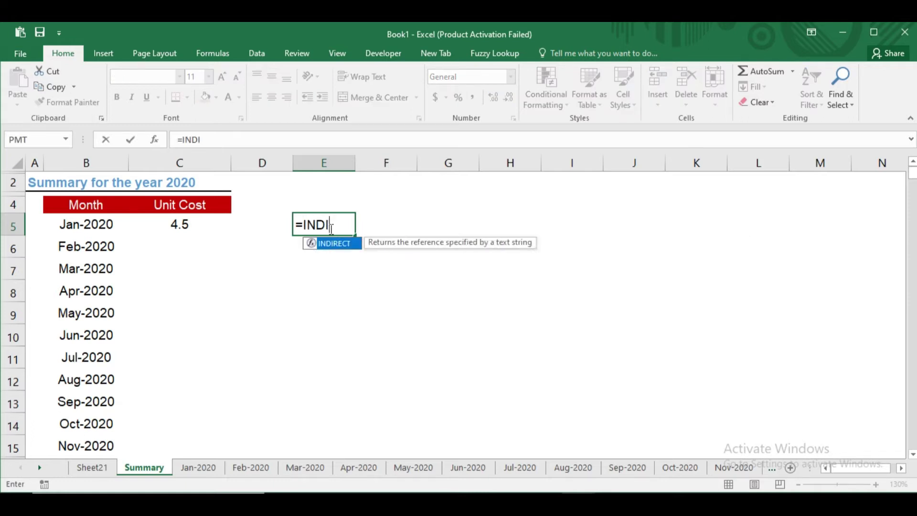
text(RECT(")
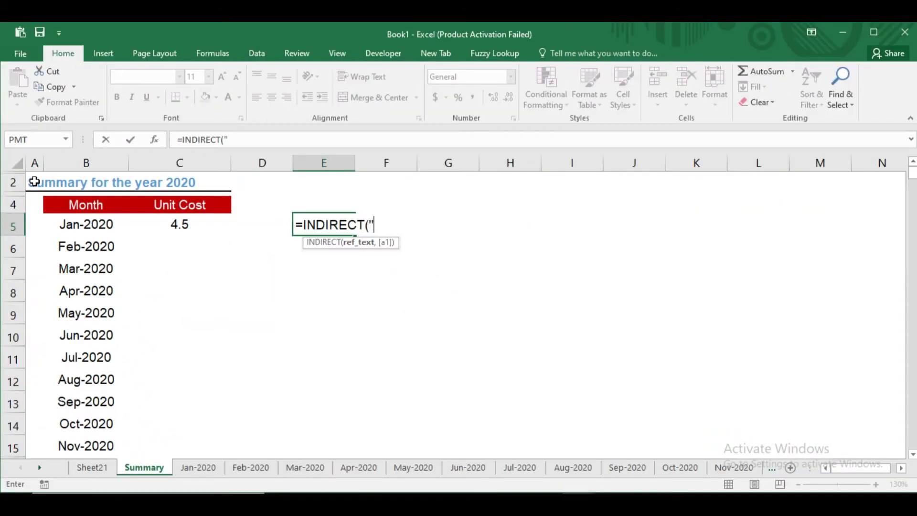
text(A2")
text())
key(Return)
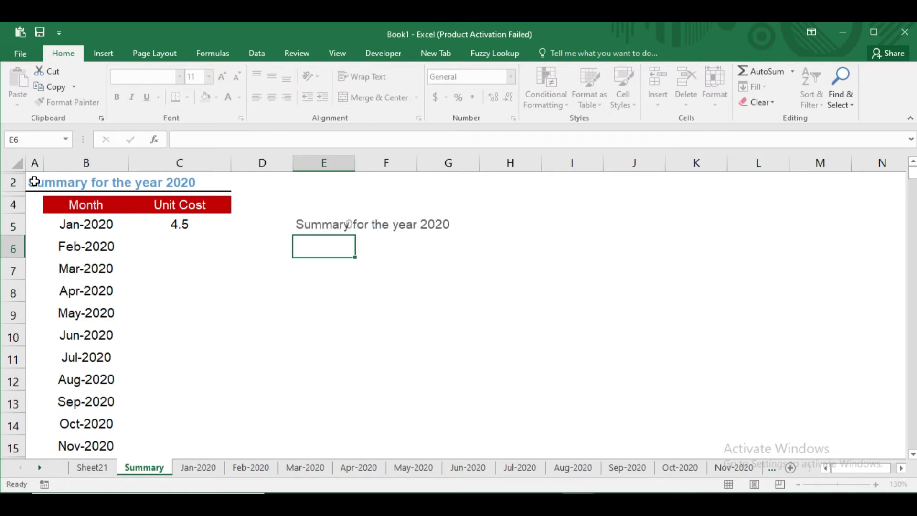
key(Up)
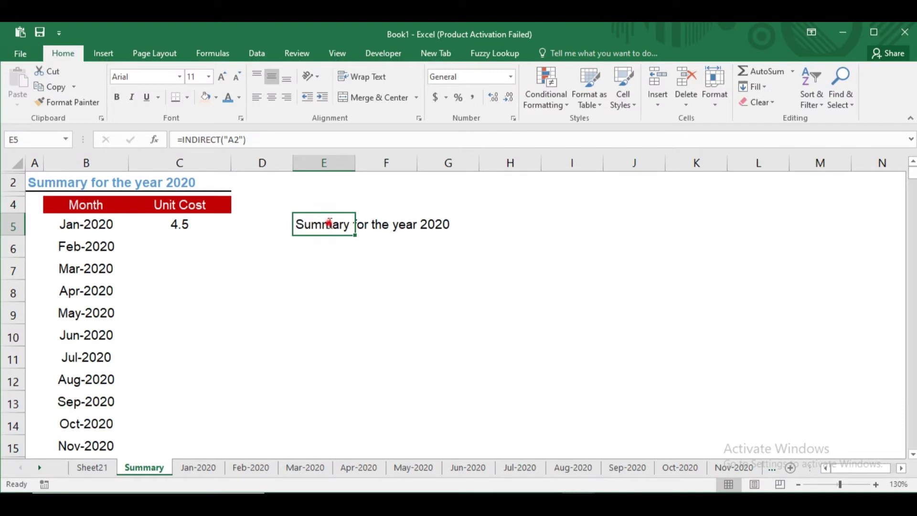
Step: Remove the quotes so E5 reads =INDIRECT(A2), which shows #REF!
double_click(328, 223)
key(Escape)
double_click(337, 224)
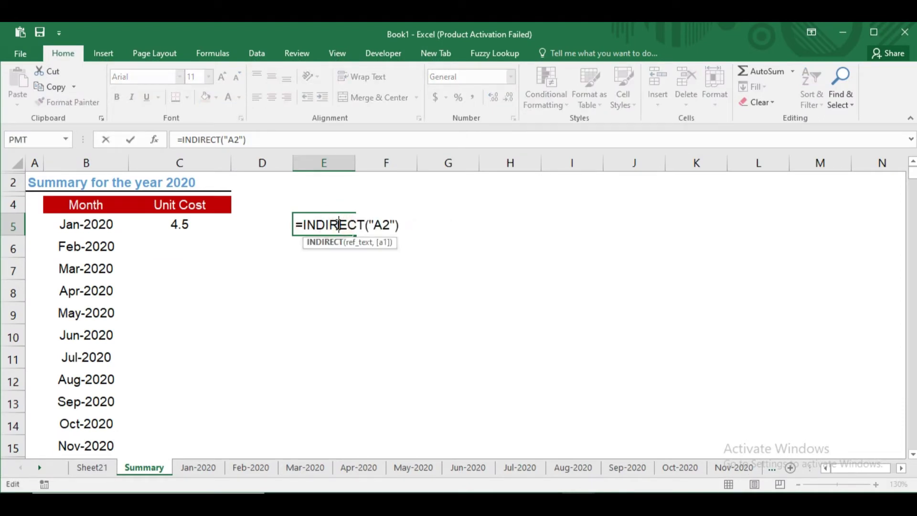
key(Right)
key(Right)
key(Right)
key(BackSpace)
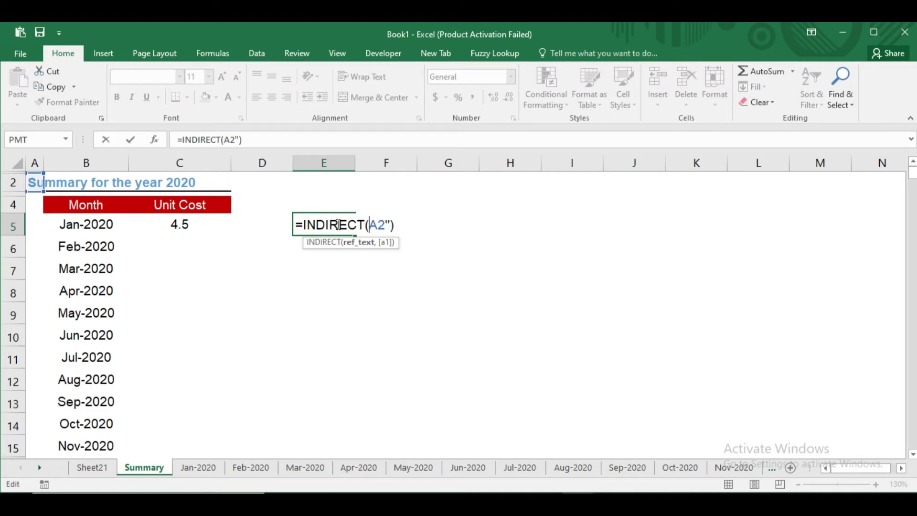
key(BackSpace)
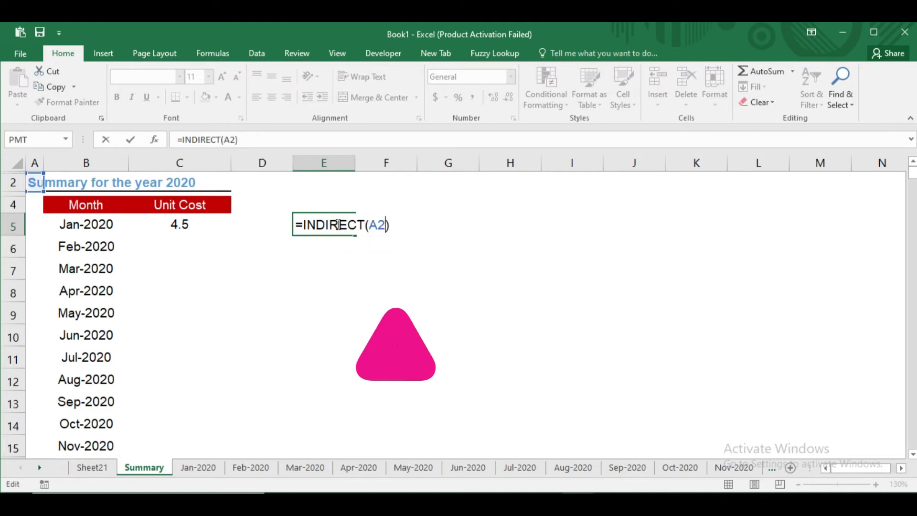
key(Return)
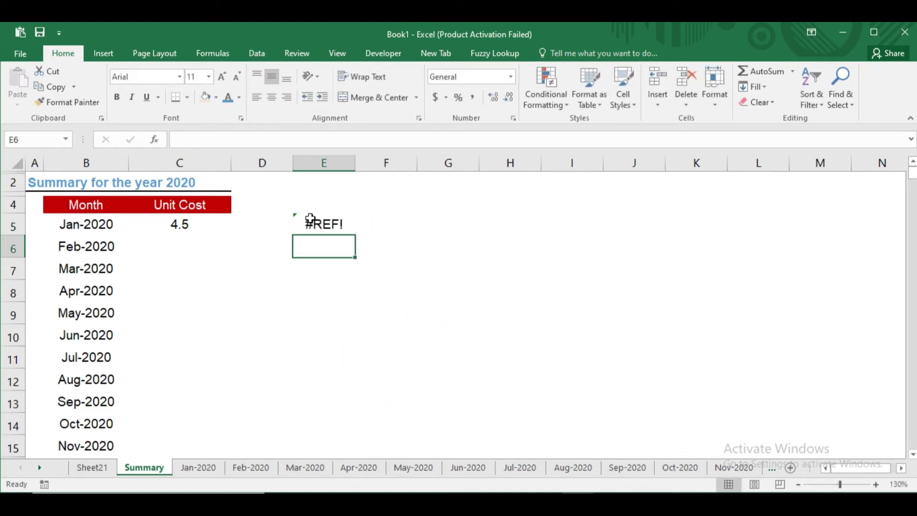
Step: Restore the quotes so E5 reads =INDIRECT("A2") again
click(310, 220)
key(F2)
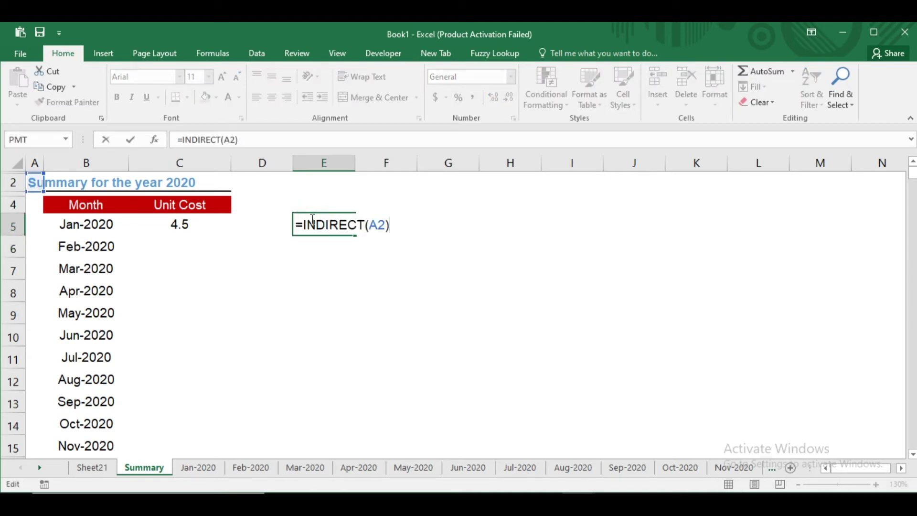
key(Left)
key(Left)
key(Left)
text("A2)
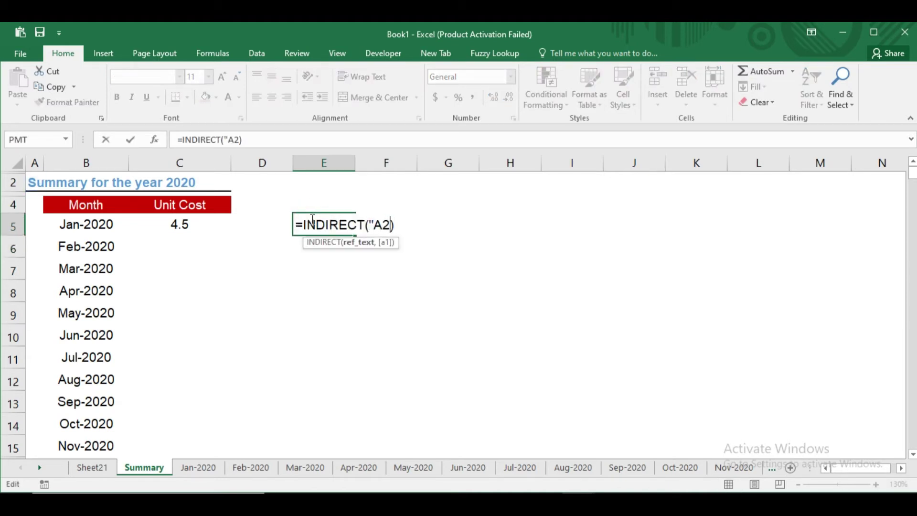
text(")
key(Return)
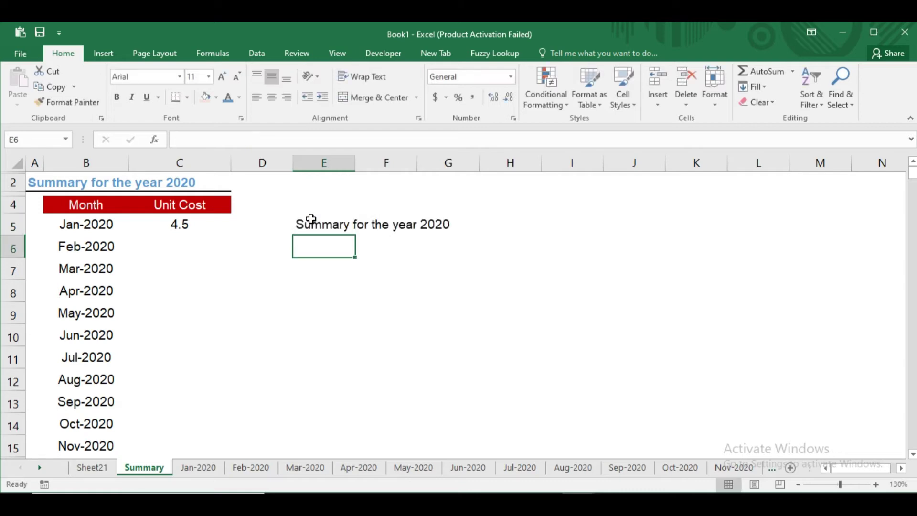
Step: Type A2 into E4 and change E5 to =INDIRECT(E4)
key(Up)
key(Up)
text(A2)
key(Return)
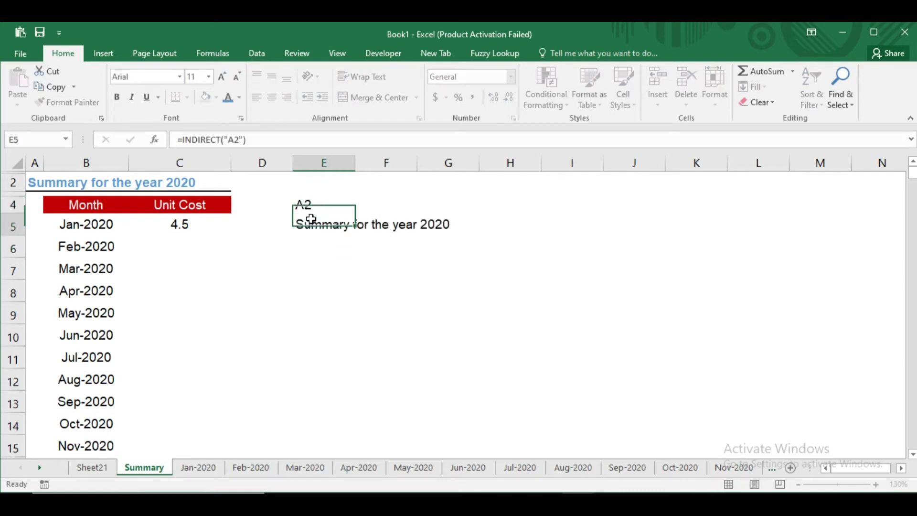
key(F2)
key(Left)
key(BackSpace)
key(BackSpace)
key(BackSpace)
key(BackSpace)
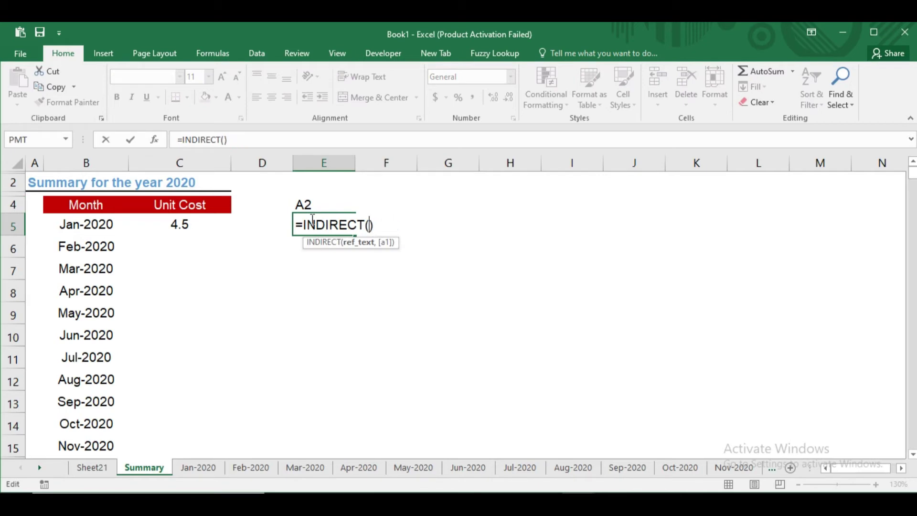
click(311, 204)
key(Return)
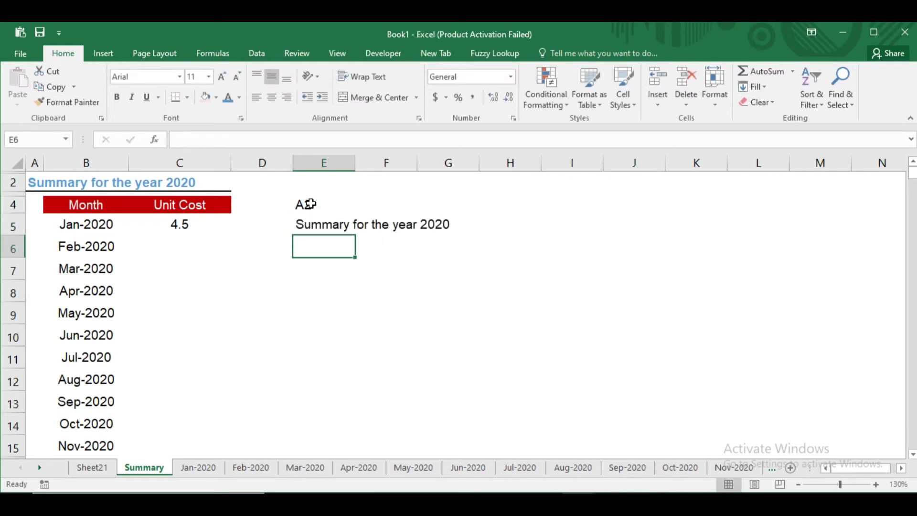
Step: Clear the test cells E4:E5
click(317, 218)
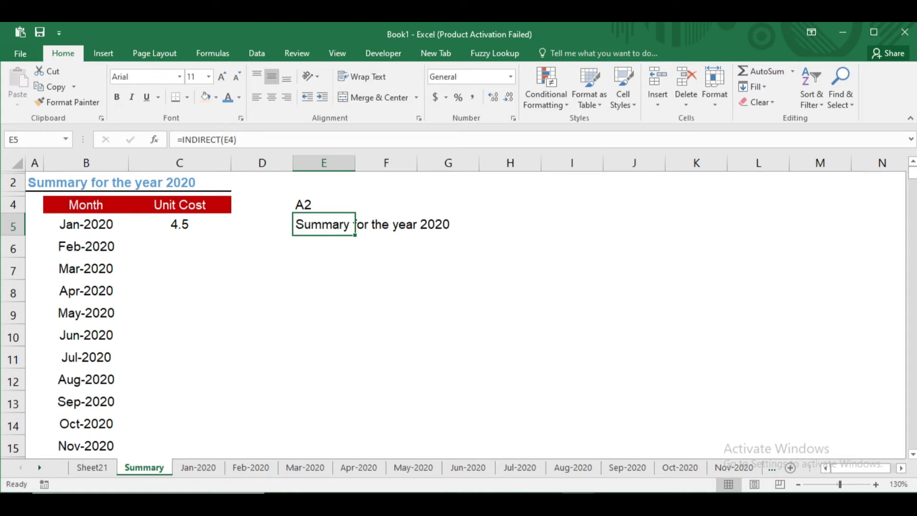
key(shift+Up)
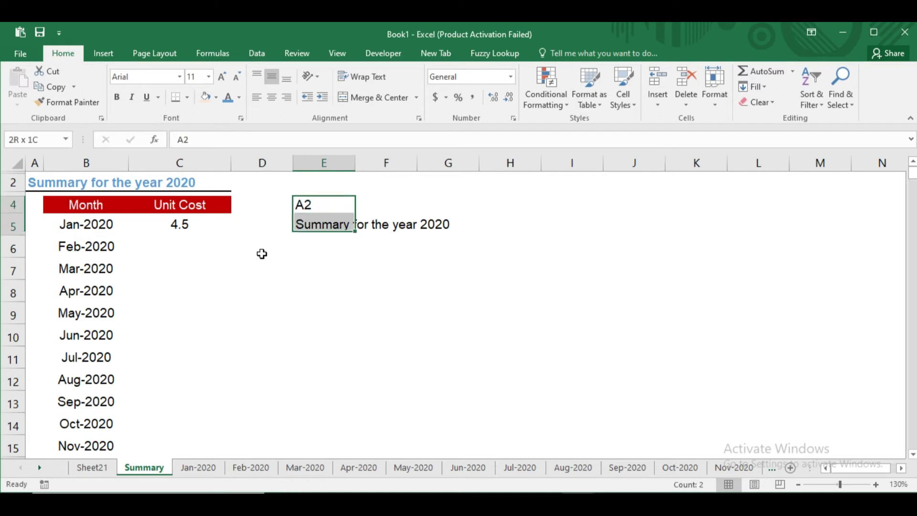
key(Delete)
key(shift+Down)
key(Left)
key(Left)
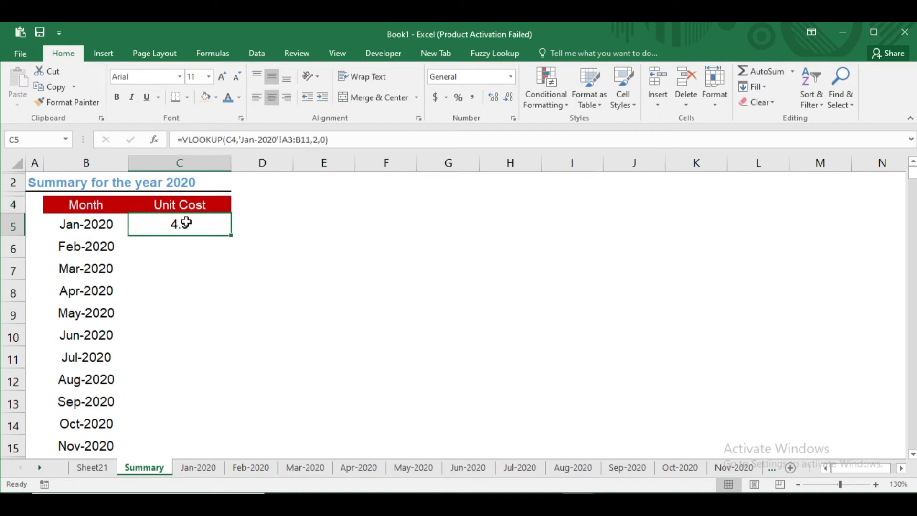
key(F2)
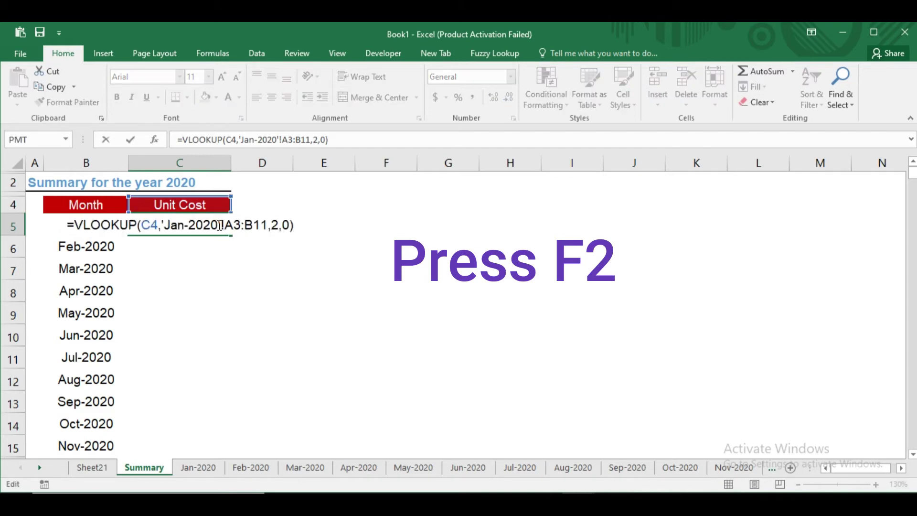
click(168, 225)
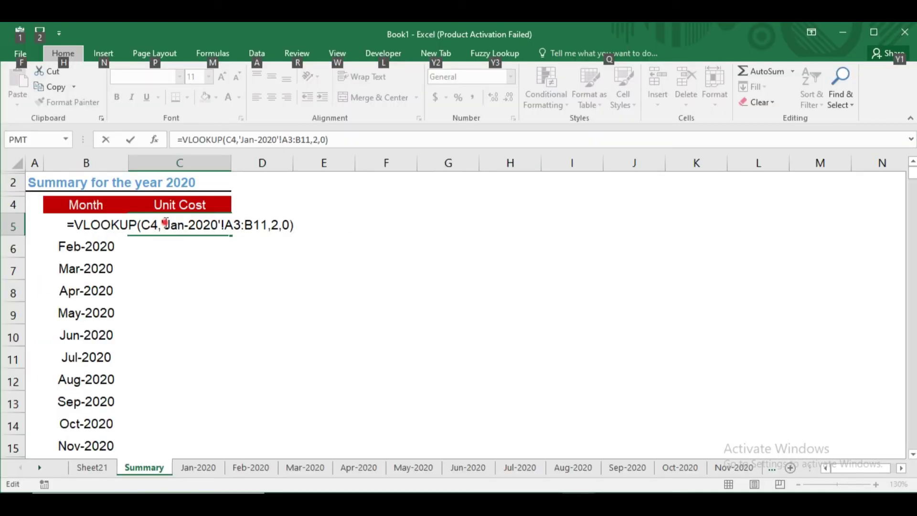
click(166, 223)
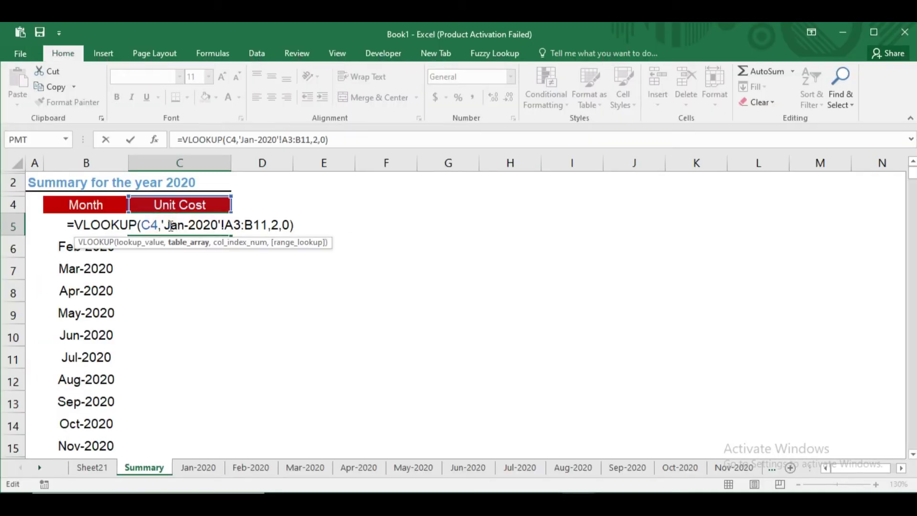
click(243, 472)
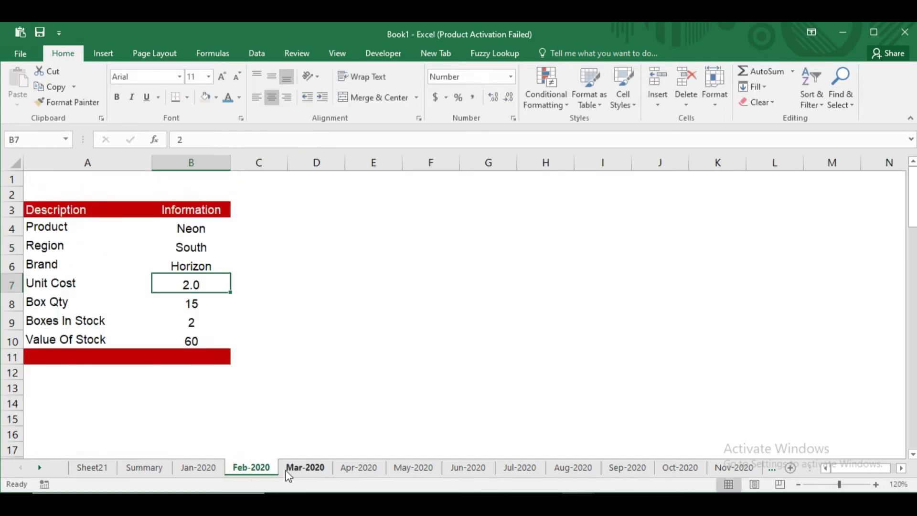
click(306, 470)
click(351, 470)
click(151, 469)
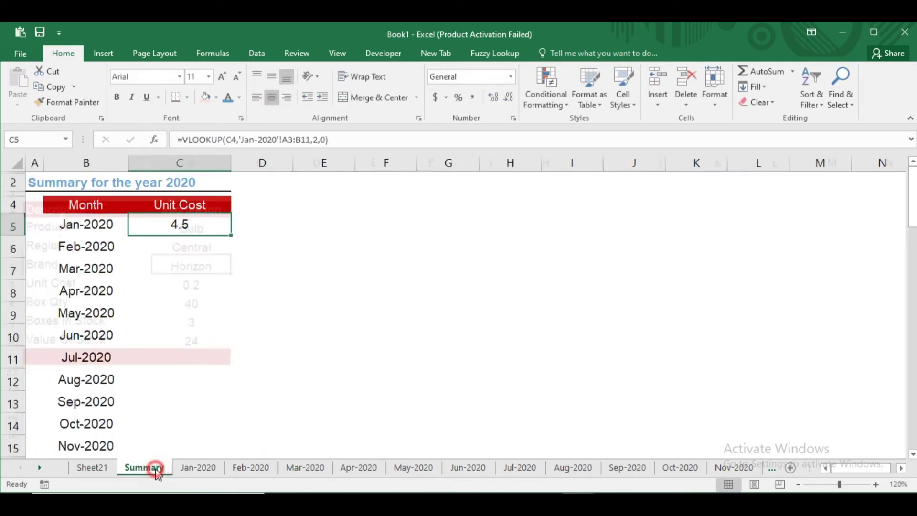
double_click(192, 227)
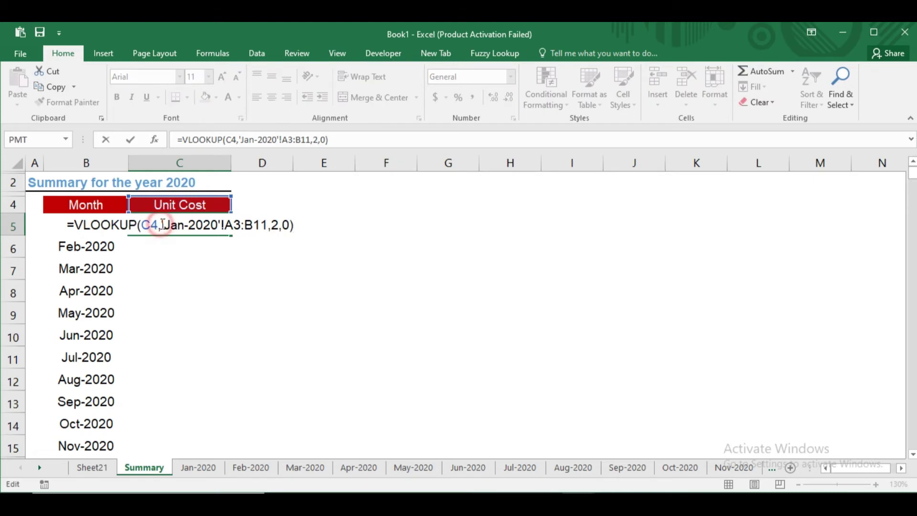
drag(161, 225, 261, 223)
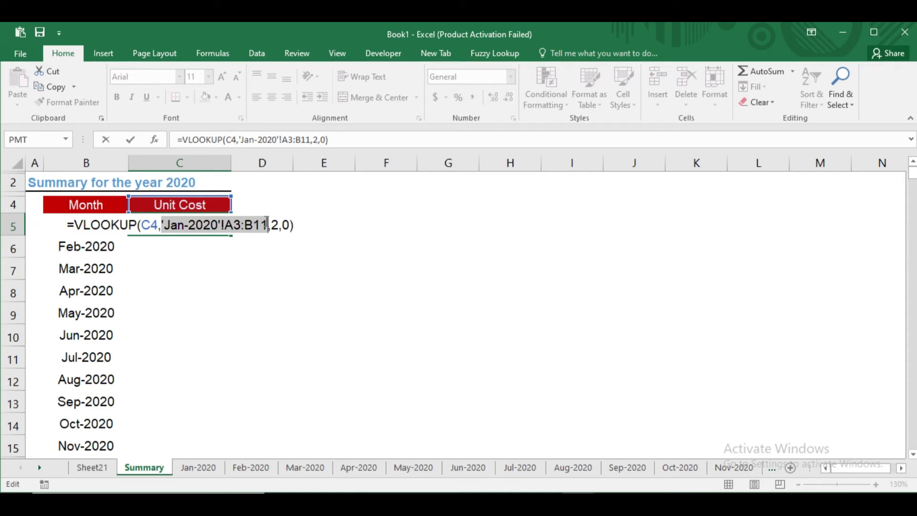
click(165, 224)
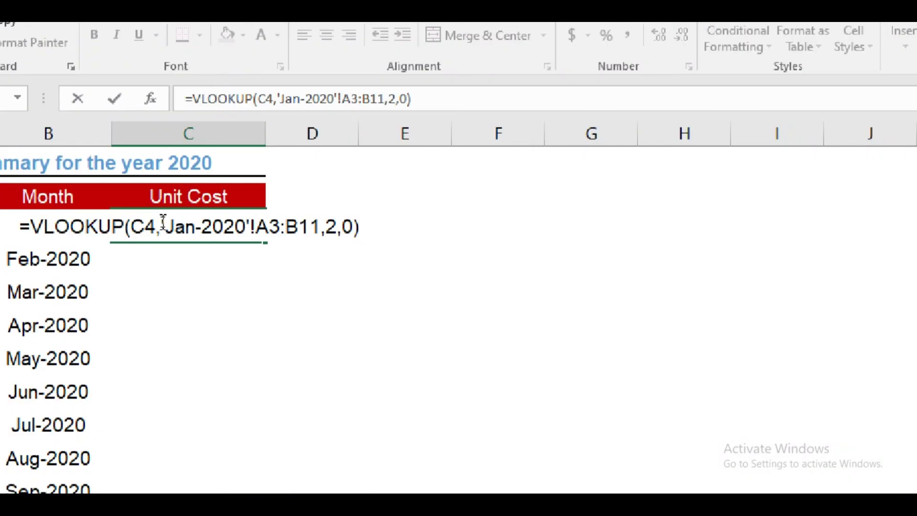
click(166, 222)
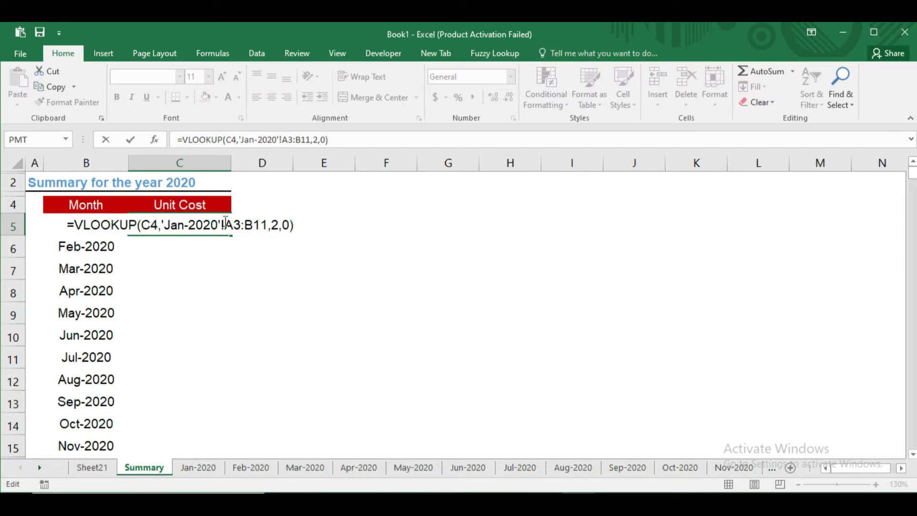
key(alt)
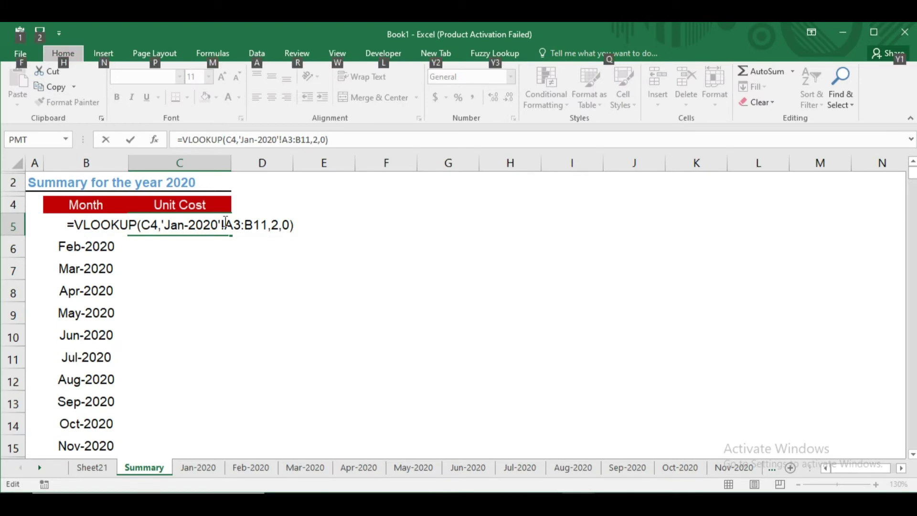
key(alt)
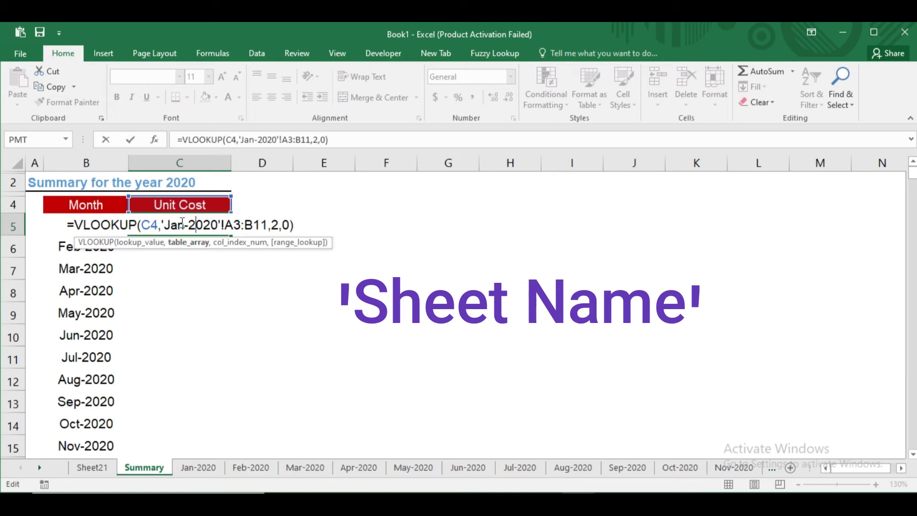
key(ctrl+Return)
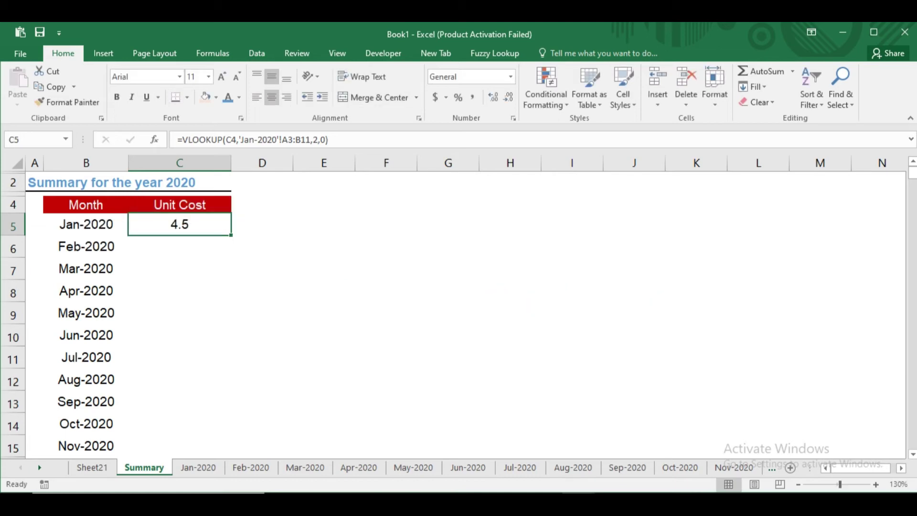
Step: Make C5's lookup value the absolute reference $C$4 and widen column C
double_click(190, 224)
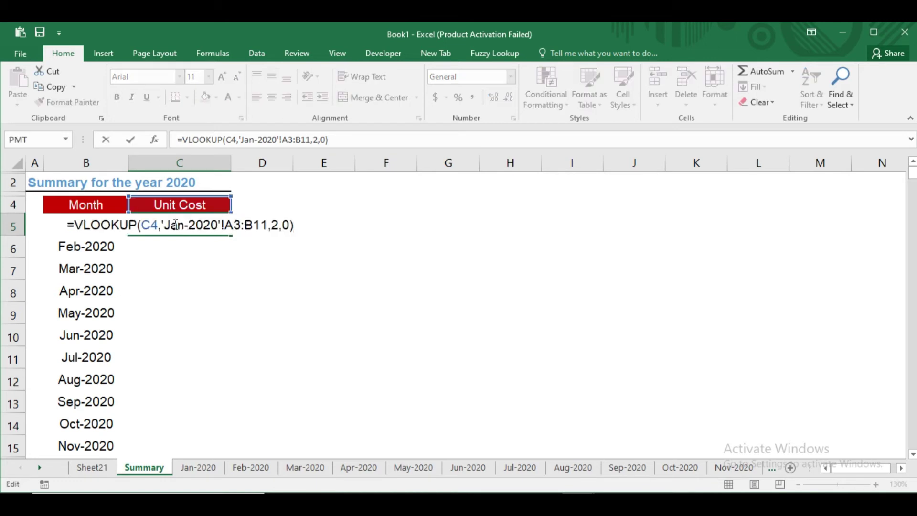
click(151, 224)
click(163, 225)
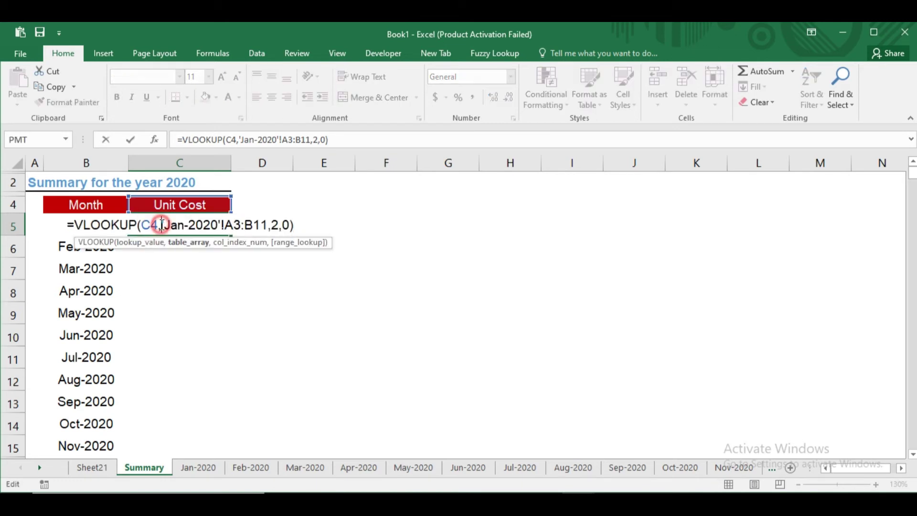
key(F4)
scroll(169, 205, down, 1)
key(ctrl+Return)
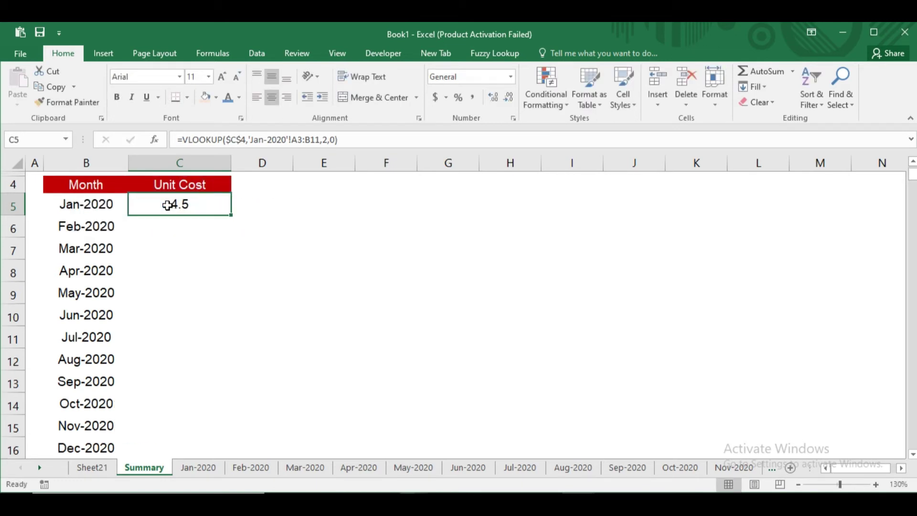
drag(231, 163, 281, 163)
Step: Wrap the 'Jan-2020'!A3:B11 range in INDIRECT("...") and select the Jan-2020 sheet name
key(F2)
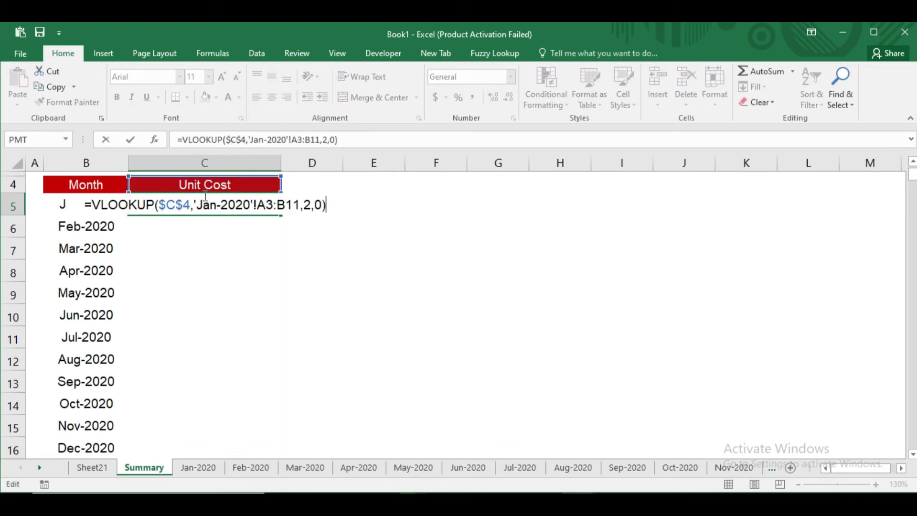
click(194, 205)
text(ind)
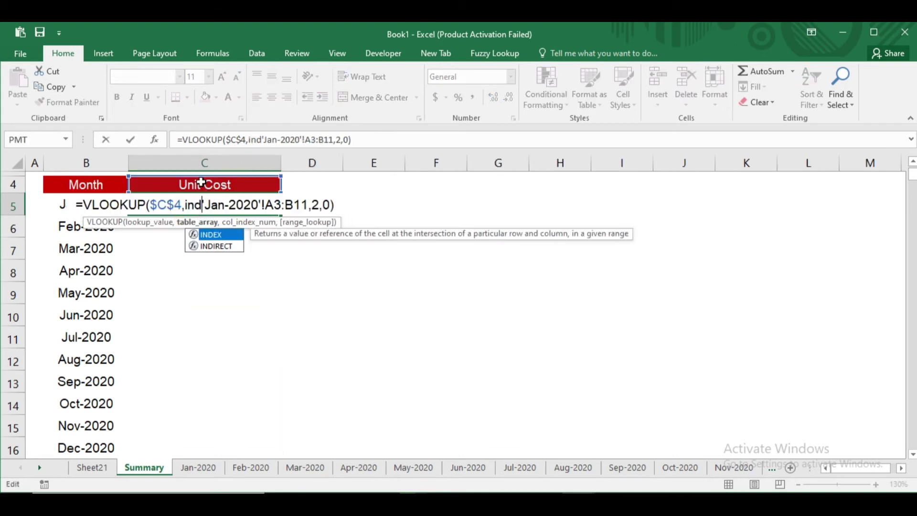
text(i)
key(Tab)
text(")
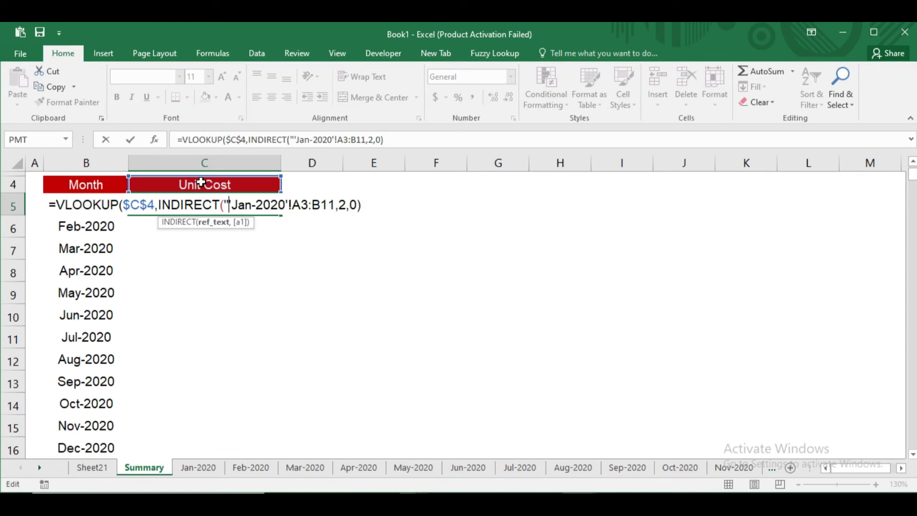
click(331, 203)
text("))
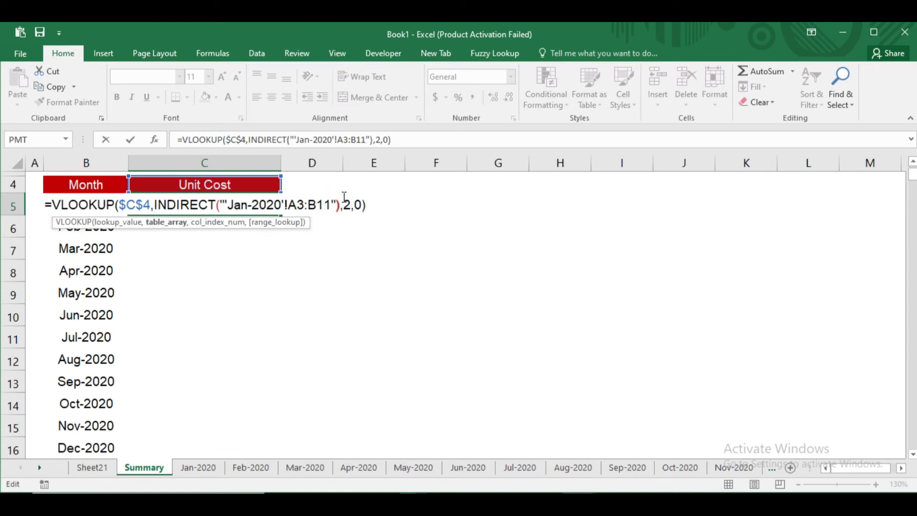
click(229, 205)
drag(227, 205, 278, 203)
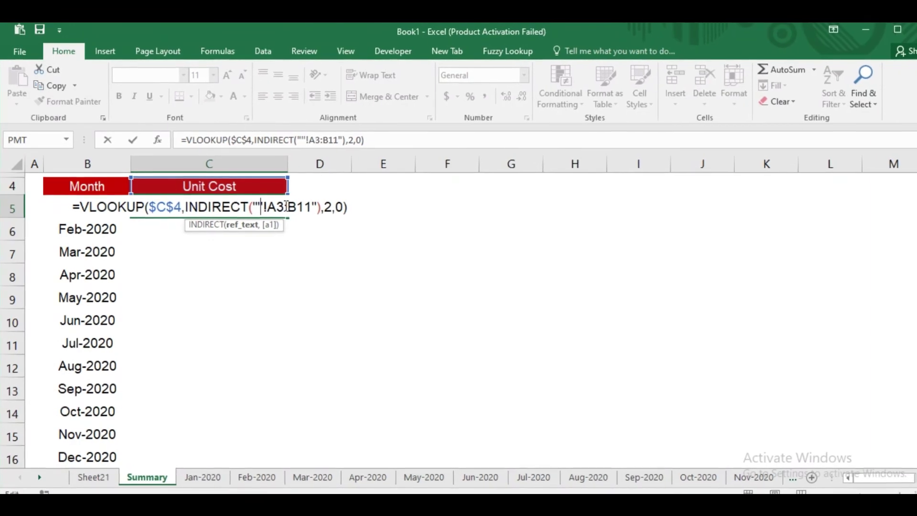
Step: Make C5 =VLOOKUP($C$4,INDIRECT("'"&B5&"'!A3:B11"),2,0), taking the sheet name from B5
text(")
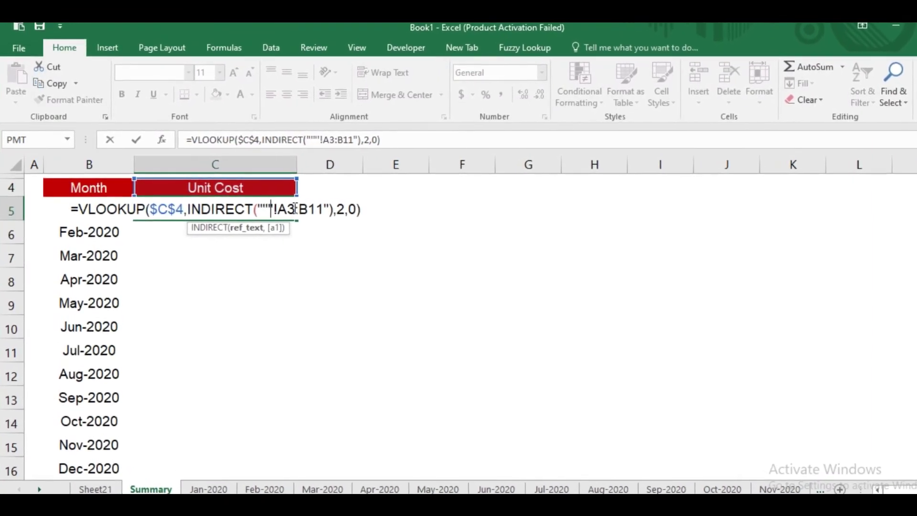
text(&')
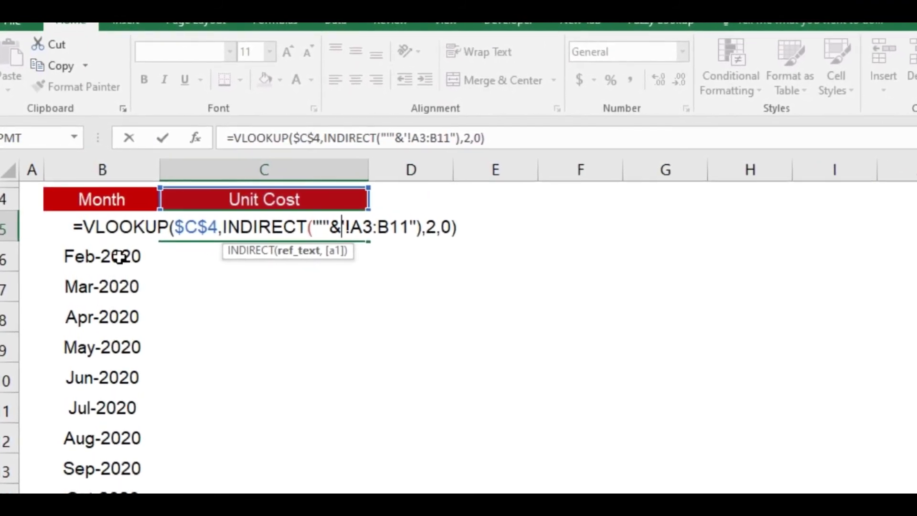
click(120, 257)
key(Up)
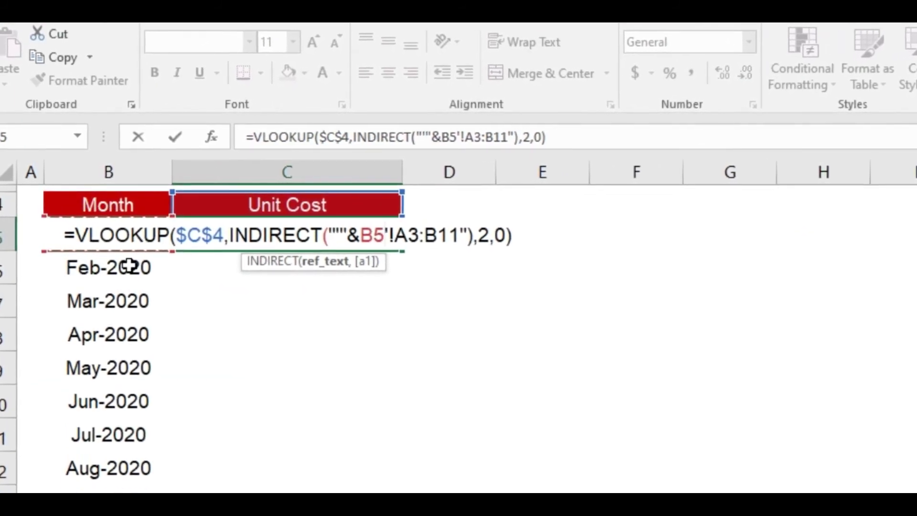
text(&)
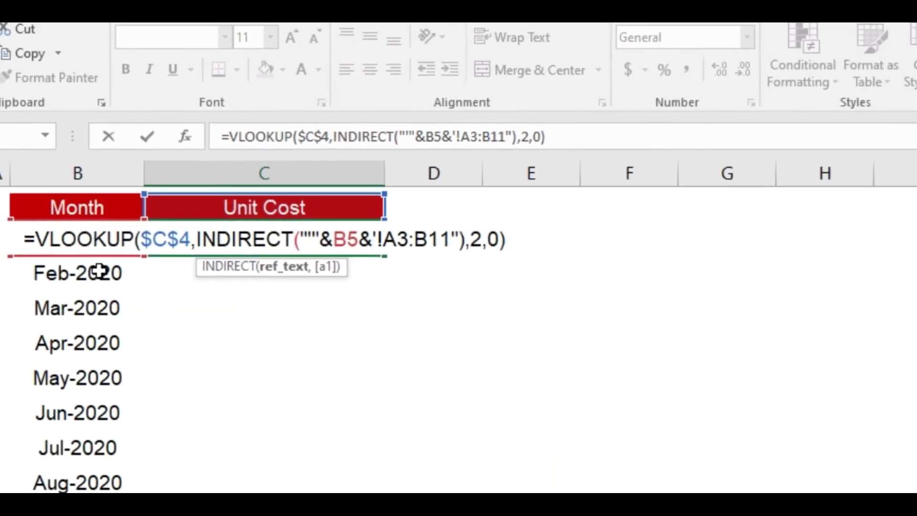
text(")
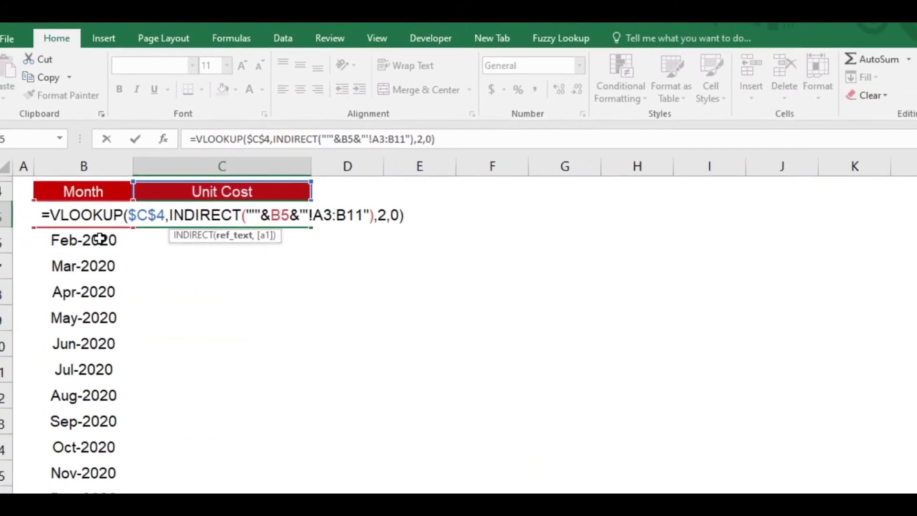
key(Return)
Step: Copy C5's formula down to C16, then compare January's value with the Jan-2020 sheet
key(Up)
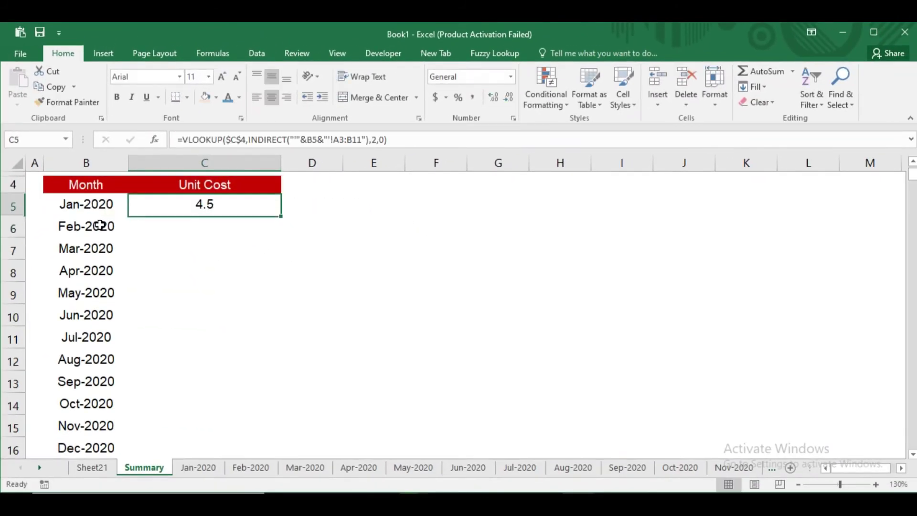
double_click(283, 215)
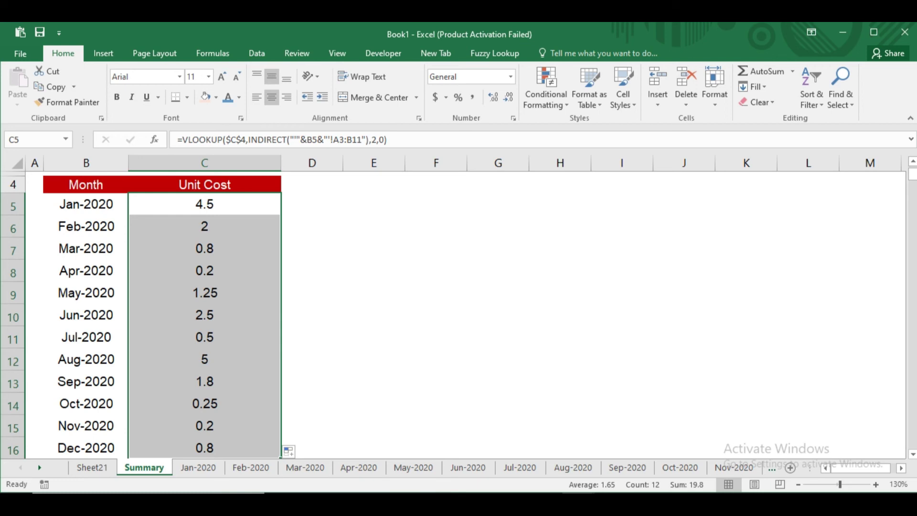
click(235, 210)
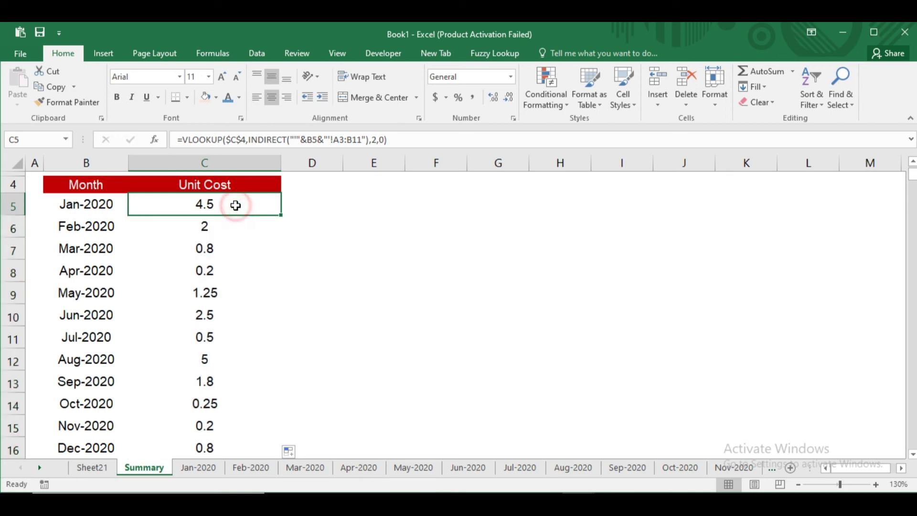
click(205, 468)
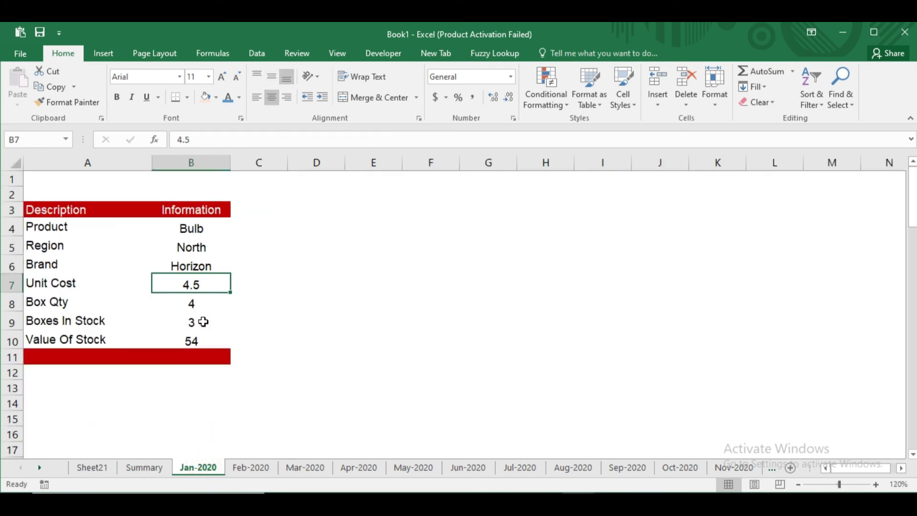
double_click(192, 285)
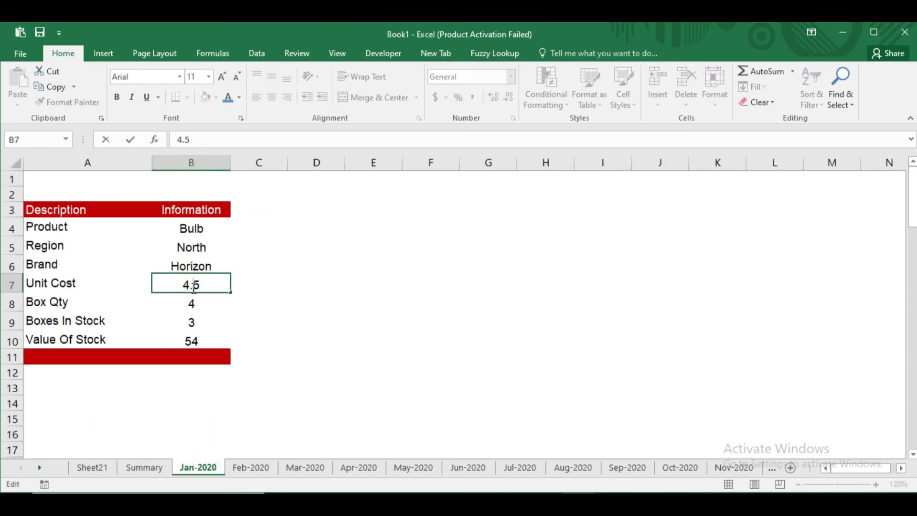
key(Escape)
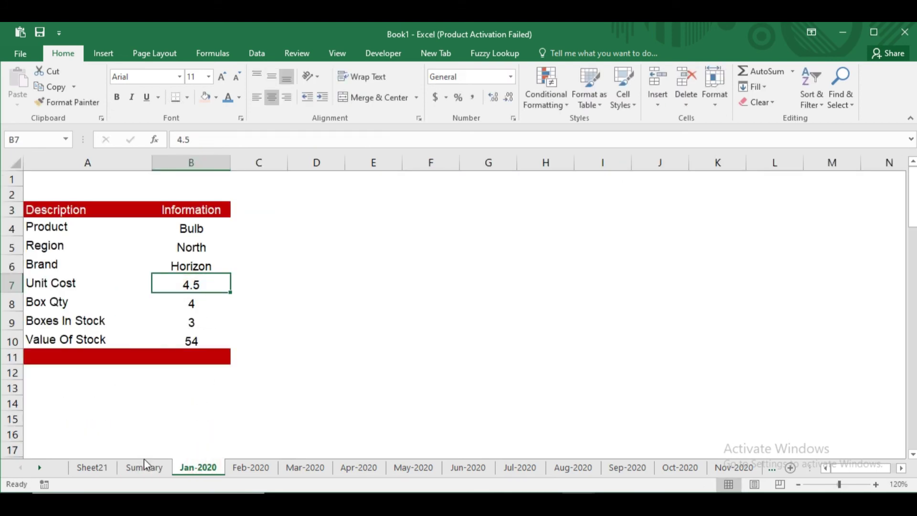
click(145, 467)
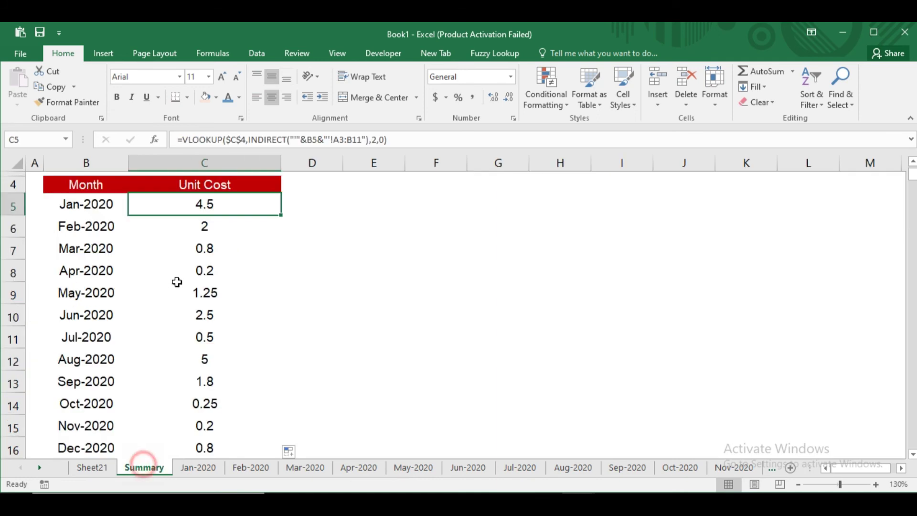
Step: Check the Feb-2020 and Mar-2020 unit costs against their month sheets
click(188, 222)
click(243, 466)
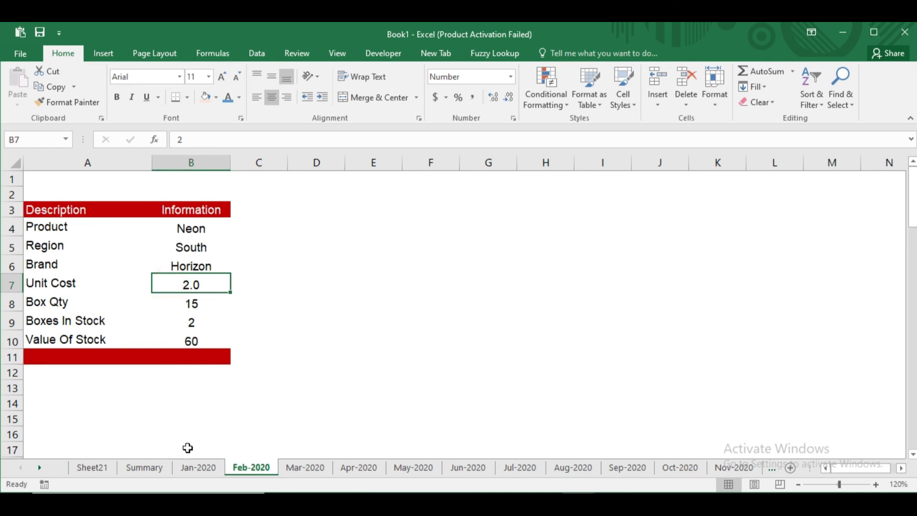
click(143, 467)
click(106, 245)
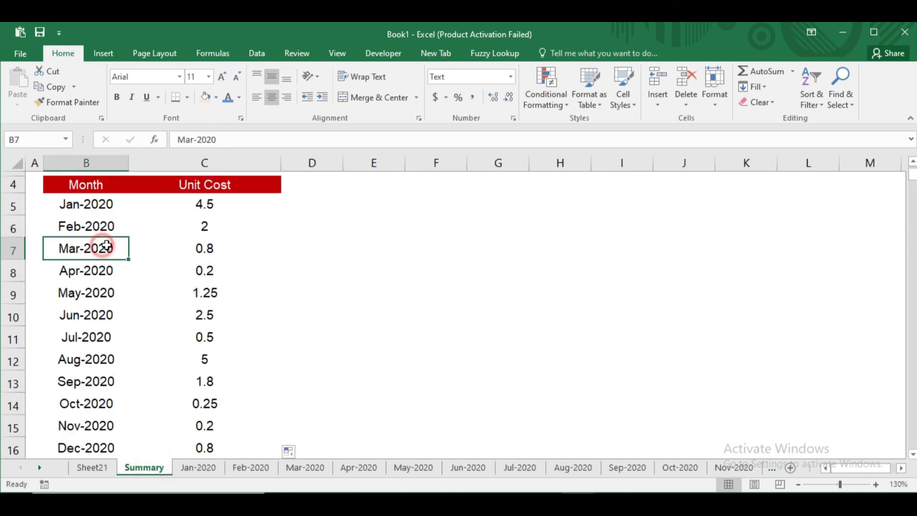
click(181, 248)
click(305, 468)
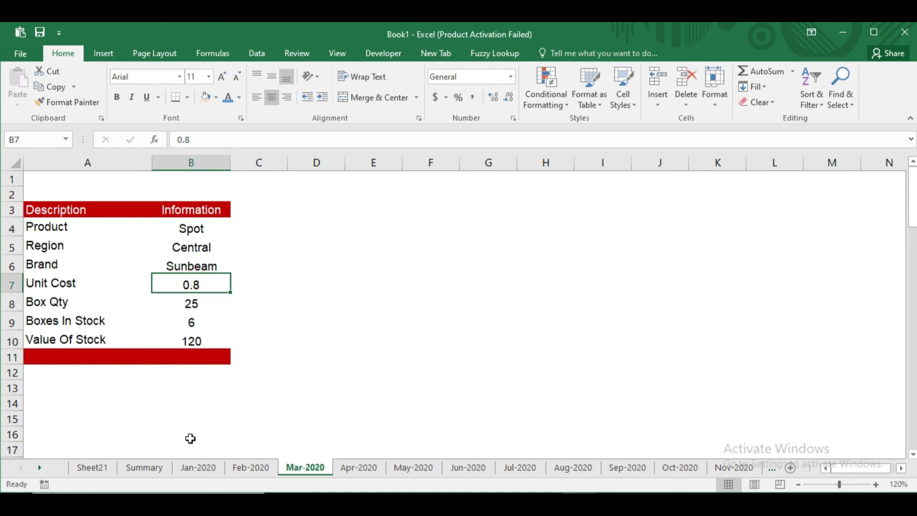
click(142, 469)
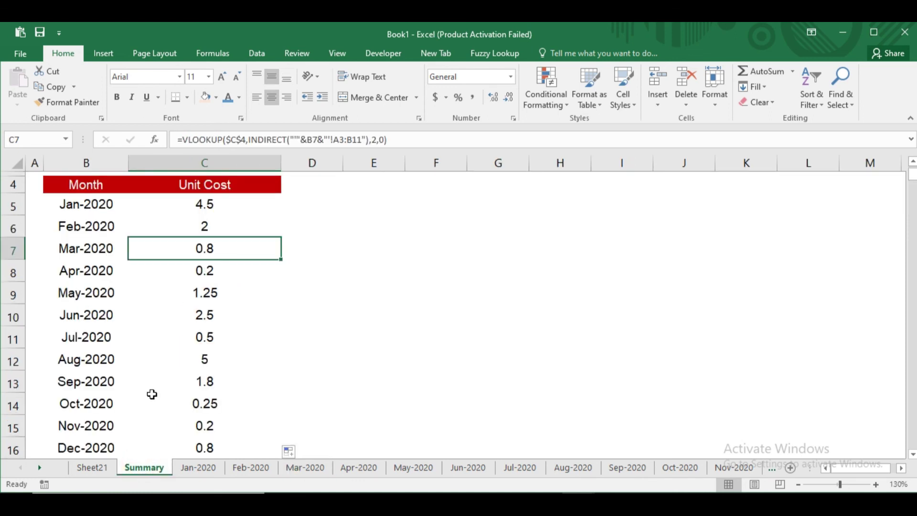
click(231, 196)
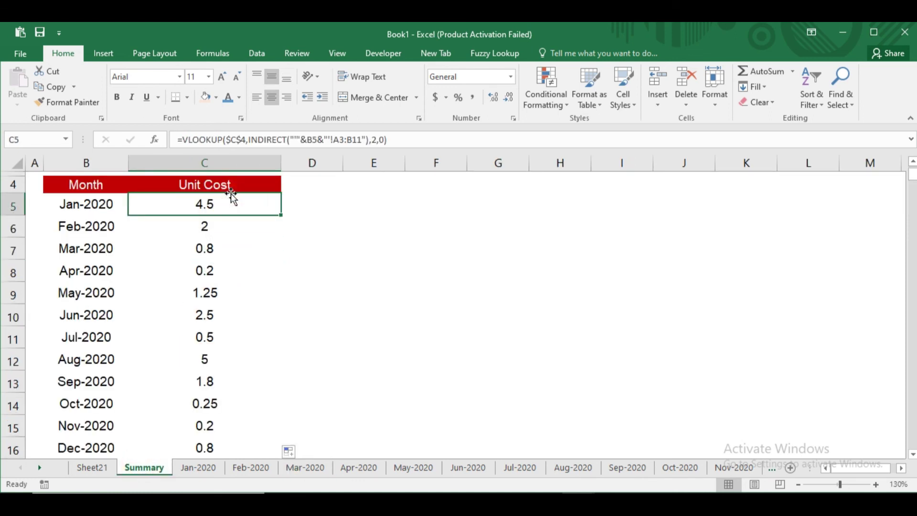
key(Up)
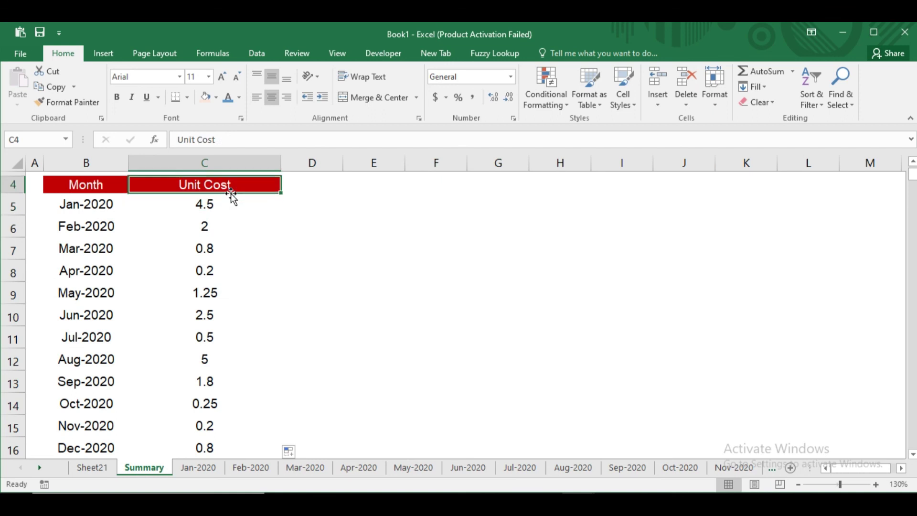